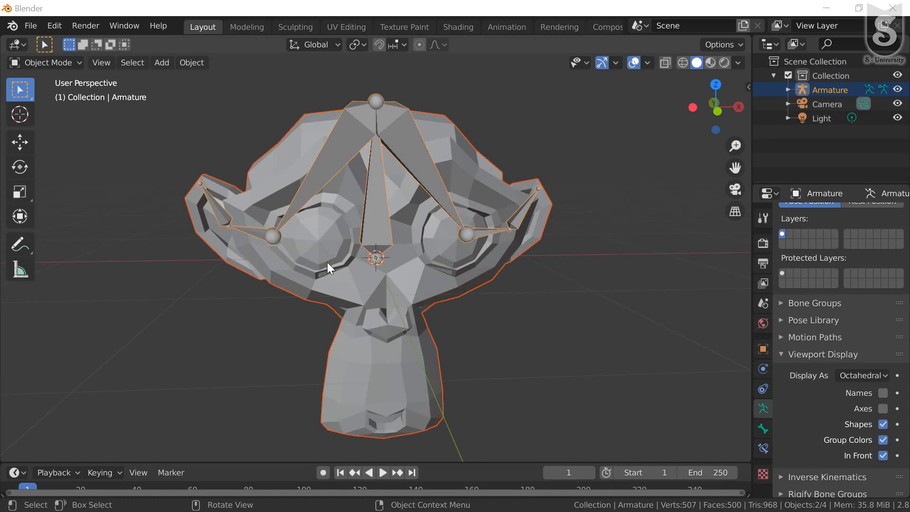
- Switch the armature to Pose Mode and try rotating the Right Ear.001 bone
{"action": "mouse_move", "coordinate": [334, 284]}
{"action": "middle_mouse_down"}
{"action": "mouse_move", "coordinate": [378, 279]}
{"action": "mouse_move", "coordinate": [324, 286]}
{"action": "mouse_move", "coordinate": [335, 291]}
{"action": "middle_mouse_up"}
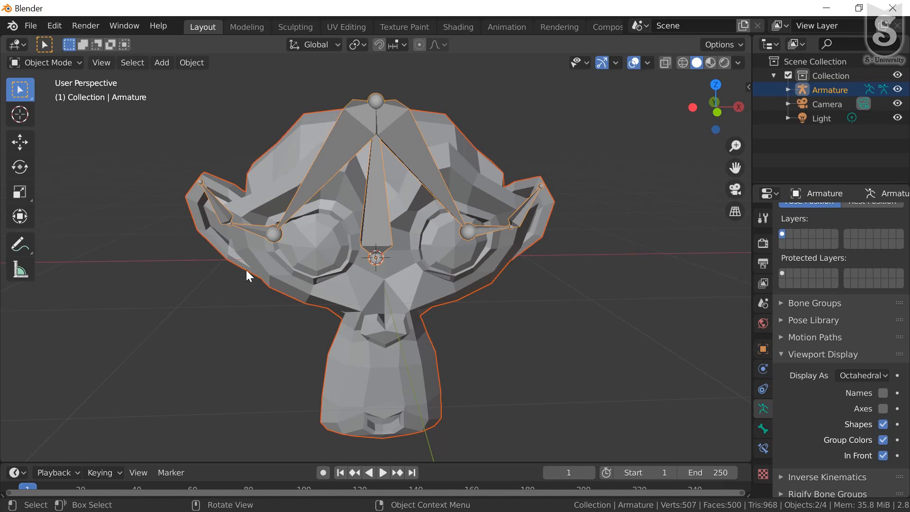
{"action": "middle_click_drag", "start_coordinate": [278, 198], "coordinate": [284, 173]}
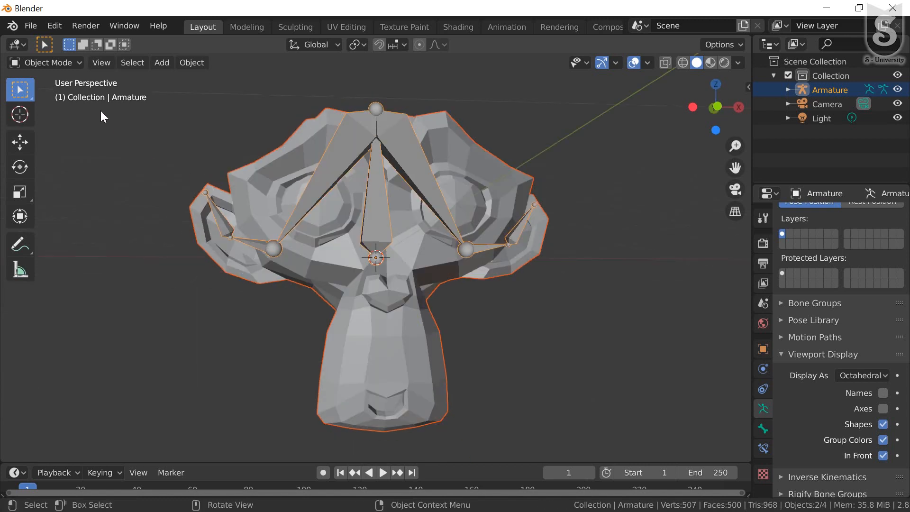
{"action": "left_click", "coordinate": [33, 62]}
{"action": "left_click", "coordinate": [40, 107]}
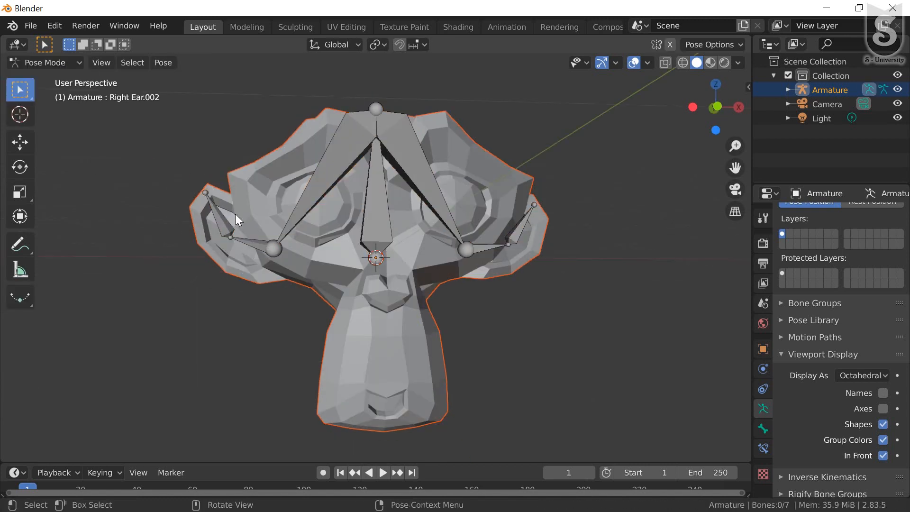
{"action": "middle_click_drag", "start_coordinate": [235, 214], "coordinate": [252, 228]}
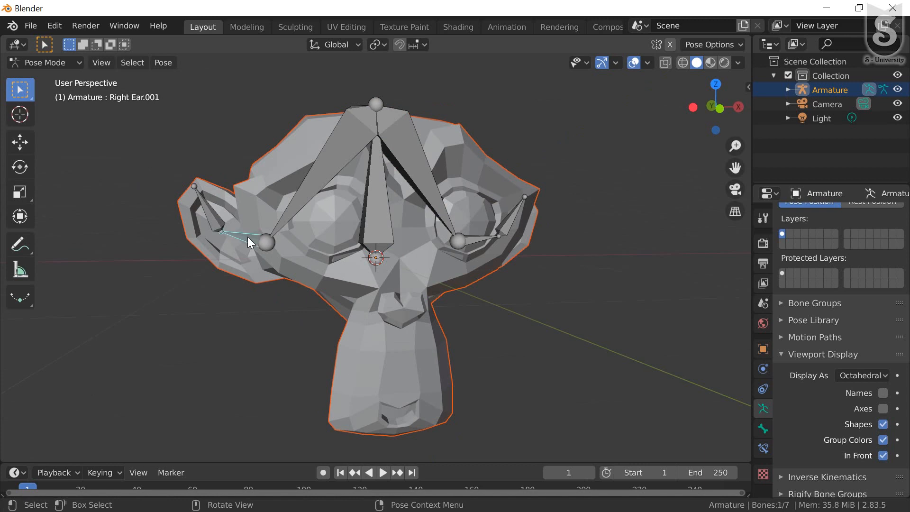
{"action": "key", "text": "r"}
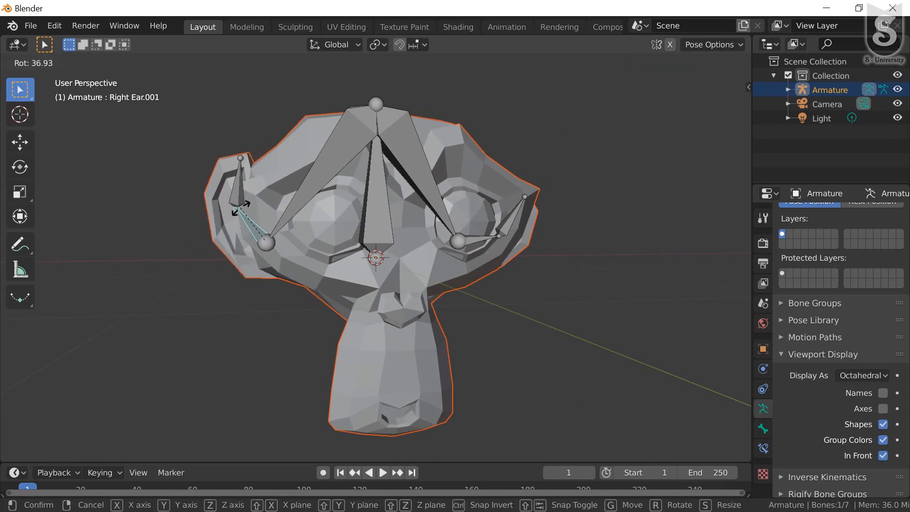
{"action": "left_click", "coordinate": [252, 264]}
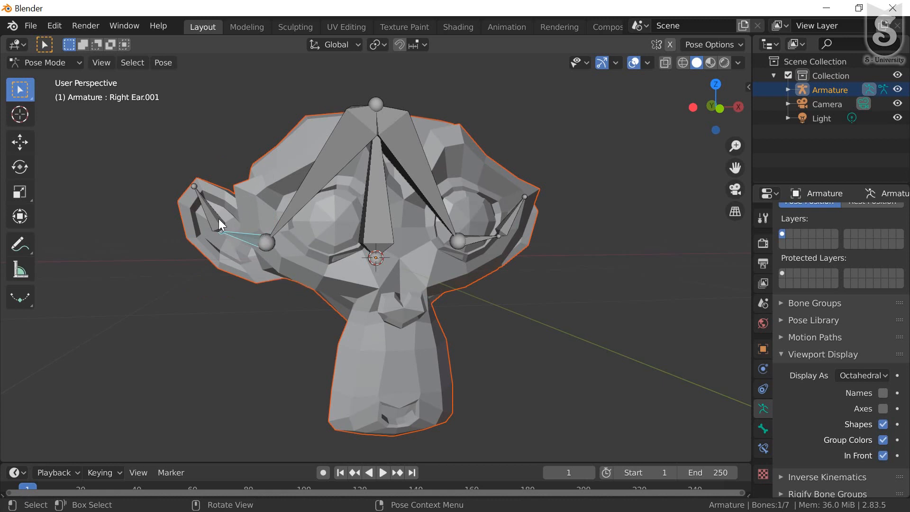
- Select both bones inside the right ear and try rotating them, freely and about the global X axis
{"action": "left_click", "coordinate": [207, 210]}
{"action": "left_click", "coordinate": [234, 236], "text": "shift"}
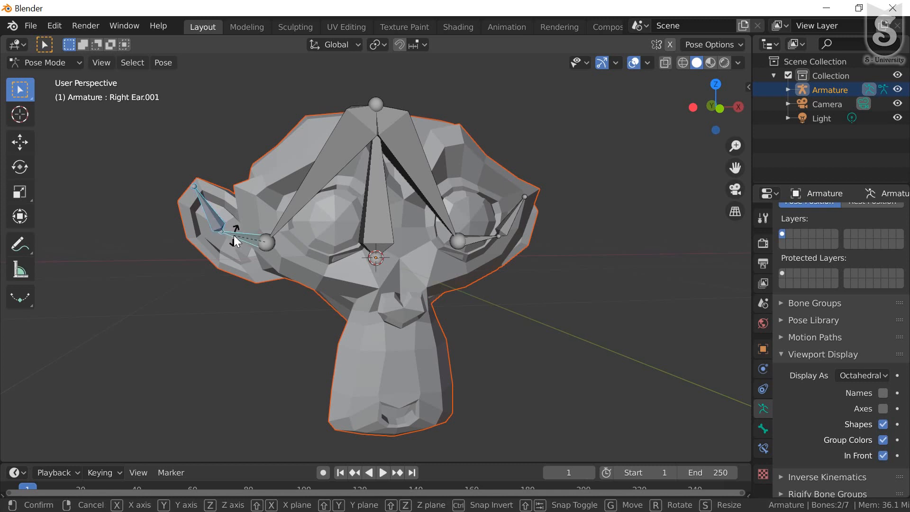
{"action": "key", "text": "r"}
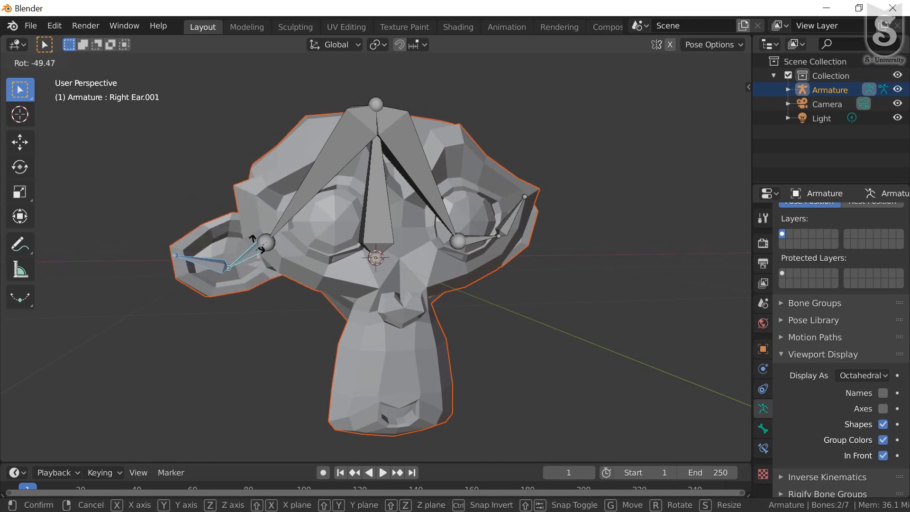
{"action": "key", "text": "z"}
{"action": "key", "text": "x"}
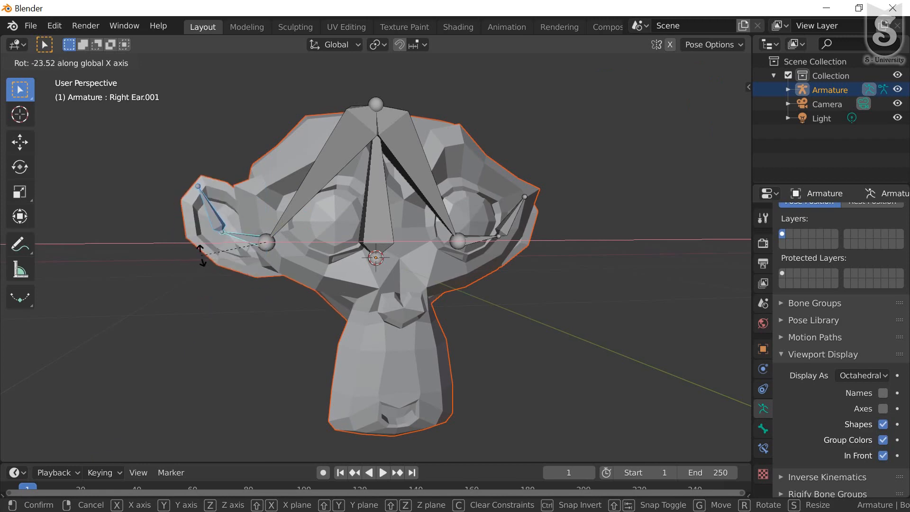
{"action": "left_click", "coordinate": [255, 240]}
{"action": "mouse_move", "coordinate": [255, 240]}
{"action": "middle_mouse_down"}
{"action": "mouse_move", "coordinate": [329, 274]}
{"action": "mouse_move", "coordinate": [255, 250]}
{"action": "middle_mouse_up"}
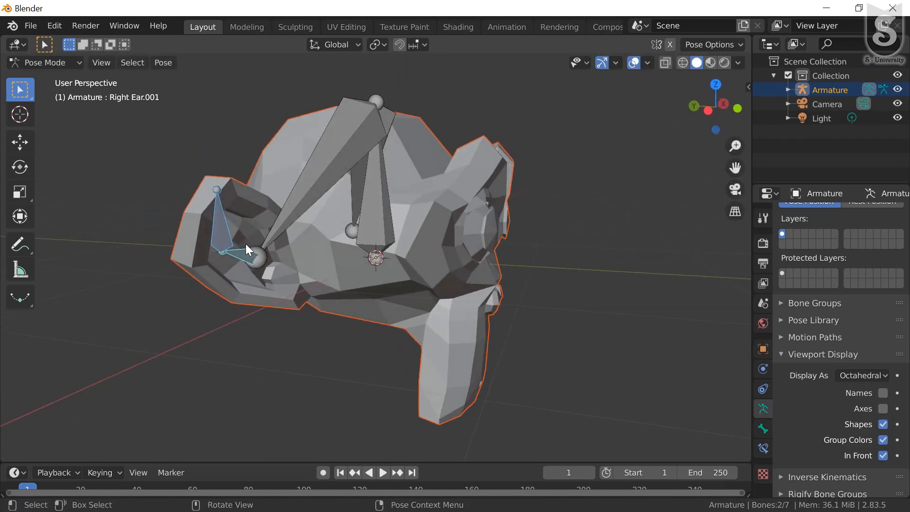
{"action": "key", "text": "r"}
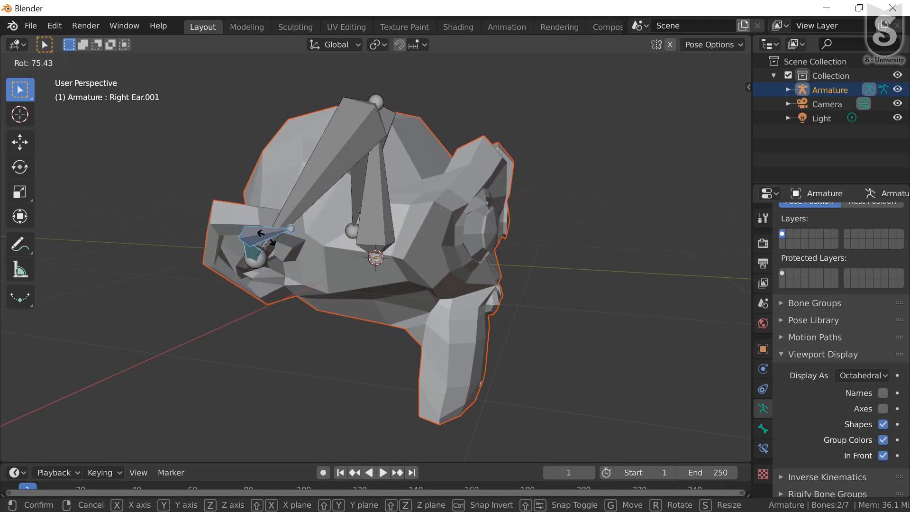
{"action": "left_click", "coordinate": [325, 248]}
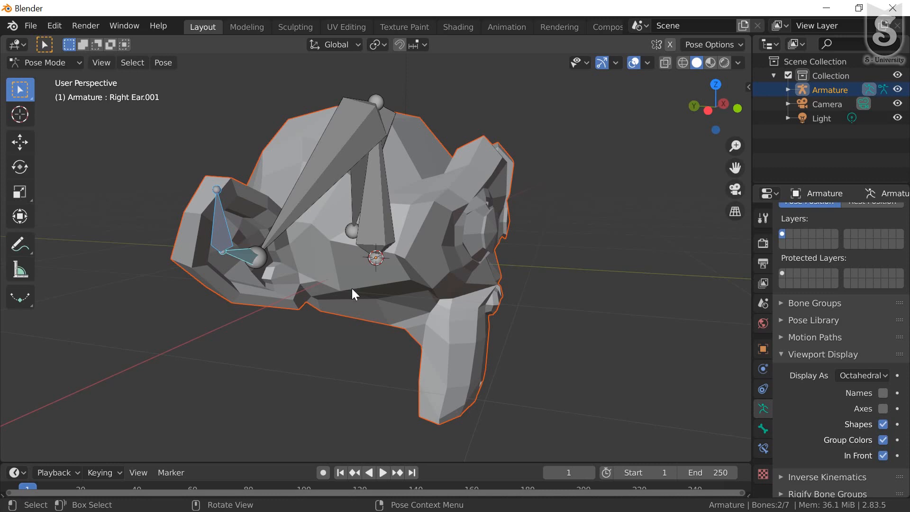
{"action": "middle_click_drag", "start_coordinate": [405, 277], "coordinate": [367, 279]}
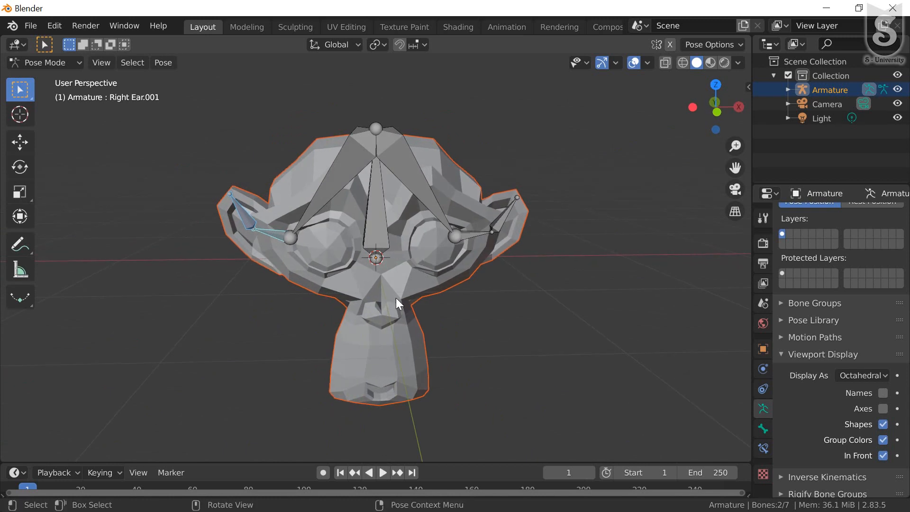
- Return to Object Mode and select only the armature
{"action": "left_click", "coordinate": [62, 64]}
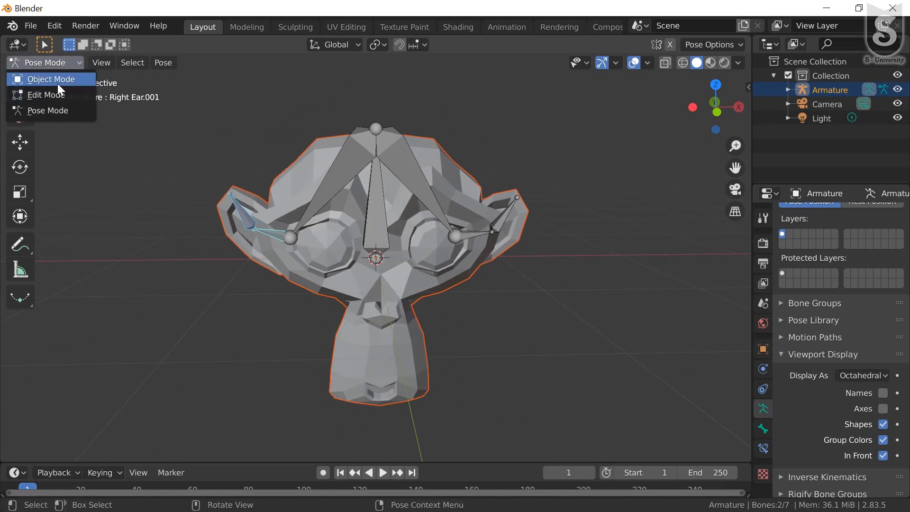
{"action": "left_click", "coordinate": [57, 81]}
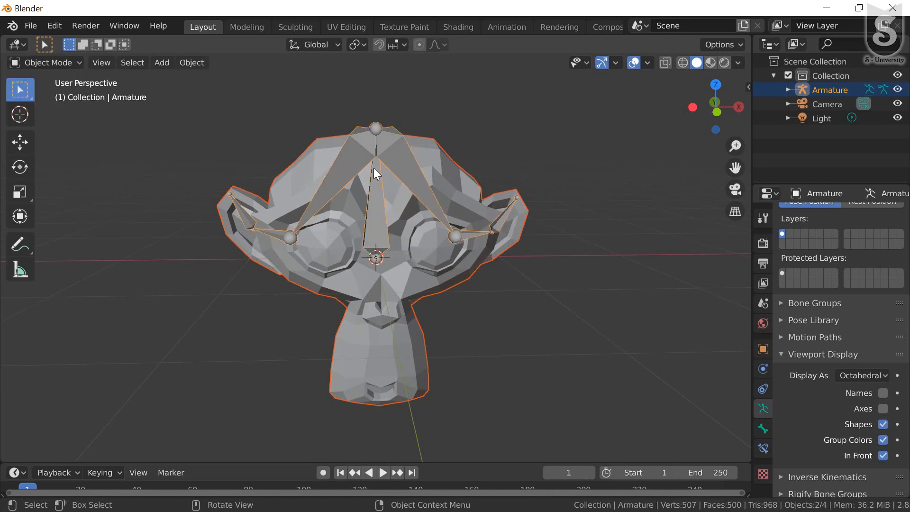
{"action": "left_click", "coordinate": [403, 154]}
{"action": "left_click", "coordinate": [410, 175]}
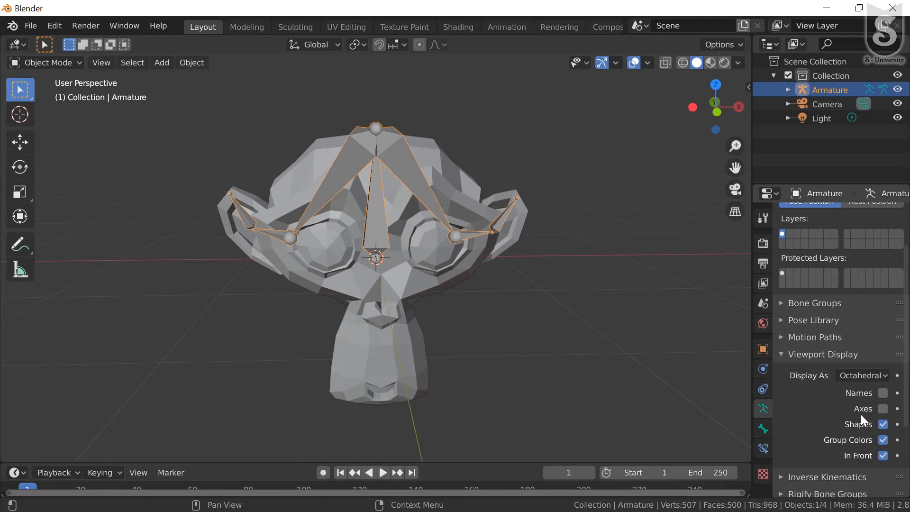
- Set the armature's viewport display type to Stick
{"action": "left_click", "coordinate": [861, 376]}
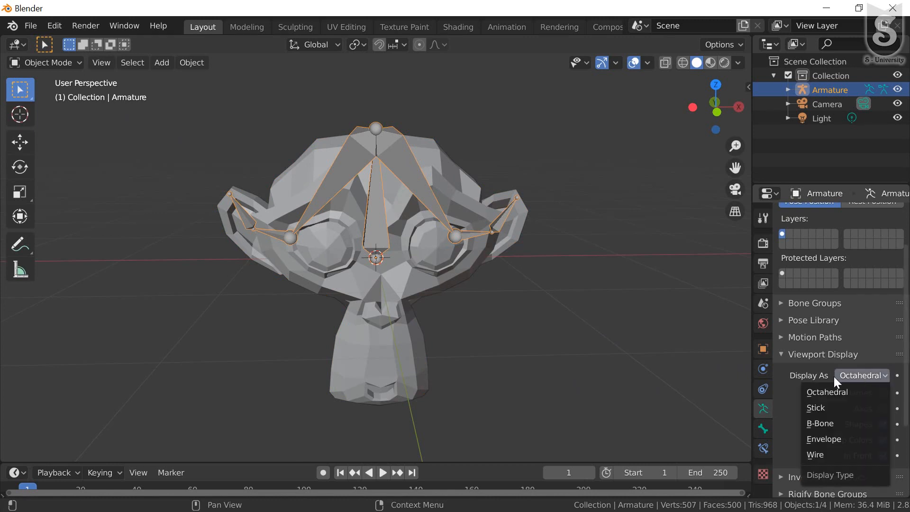
{"action": "left_click", "coordinate": [799, 374]}
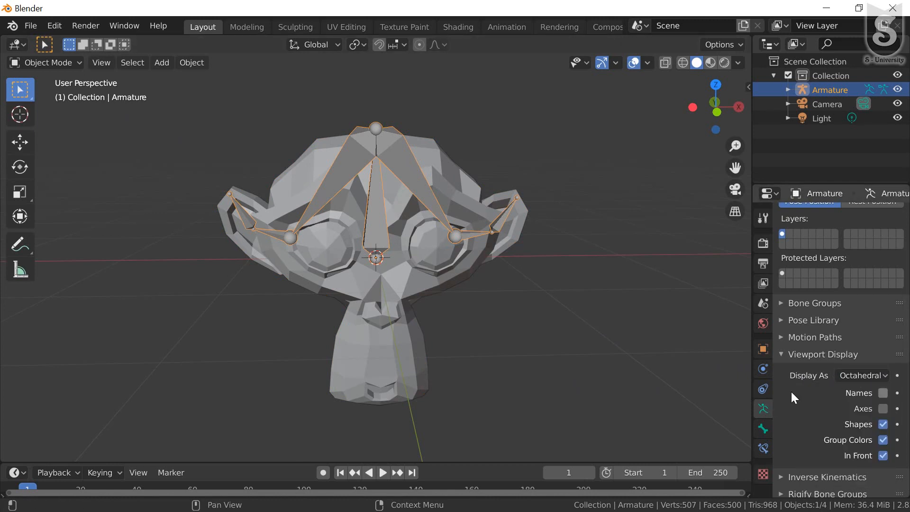
{"action": "left_click", "coordinate": [850, 375]}
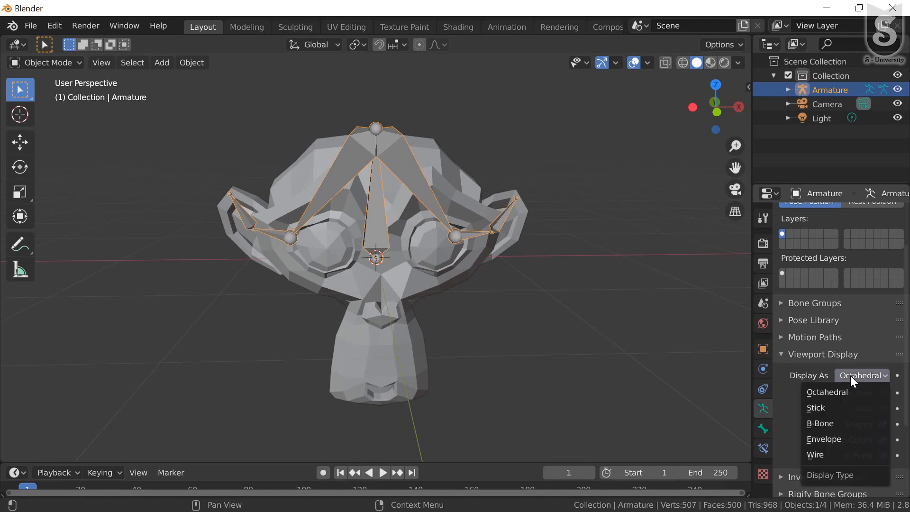
{"action": "left_click", "coordinate": [837, 406]}
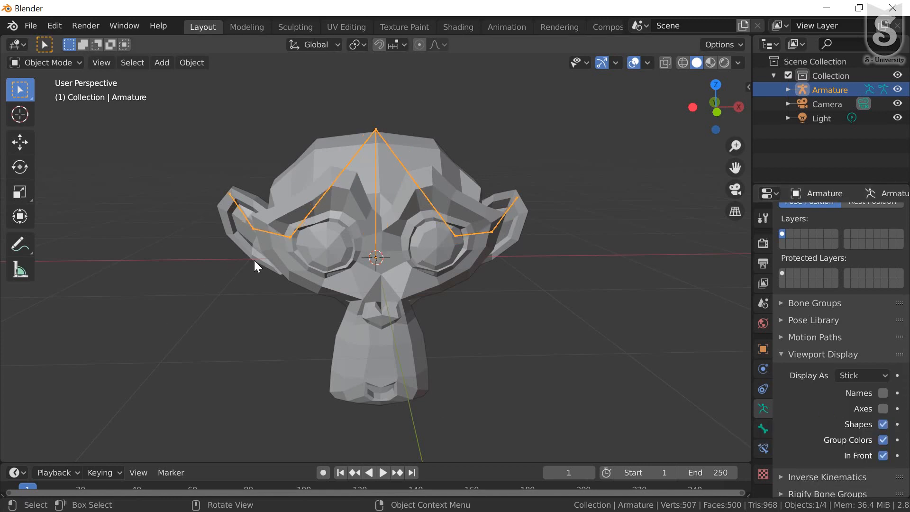
{"action": "middle_click_drag", "start_coordinate": [318, 230], "coordinate": [303, 212]}
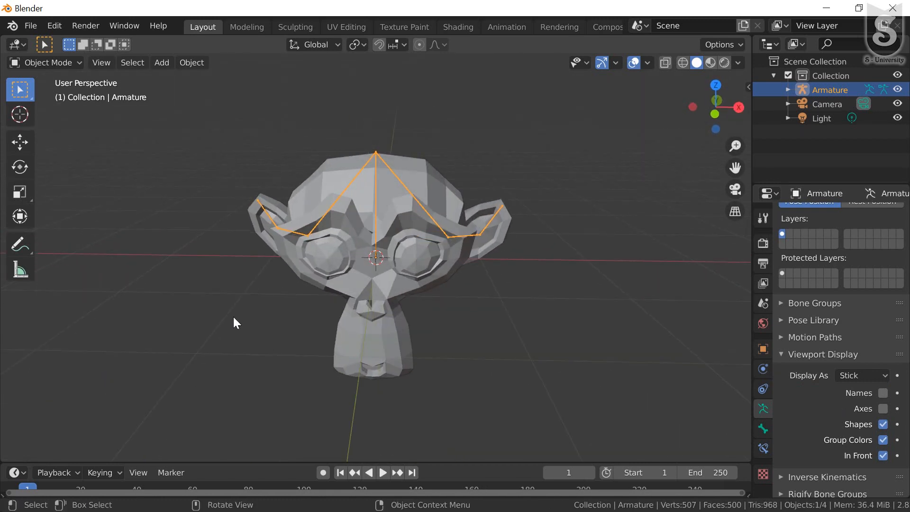
- Add the Suzanne mesh to the armature selection as the active object and switch it to Weight Paint mode
{"action": "key", "text": "shift"}
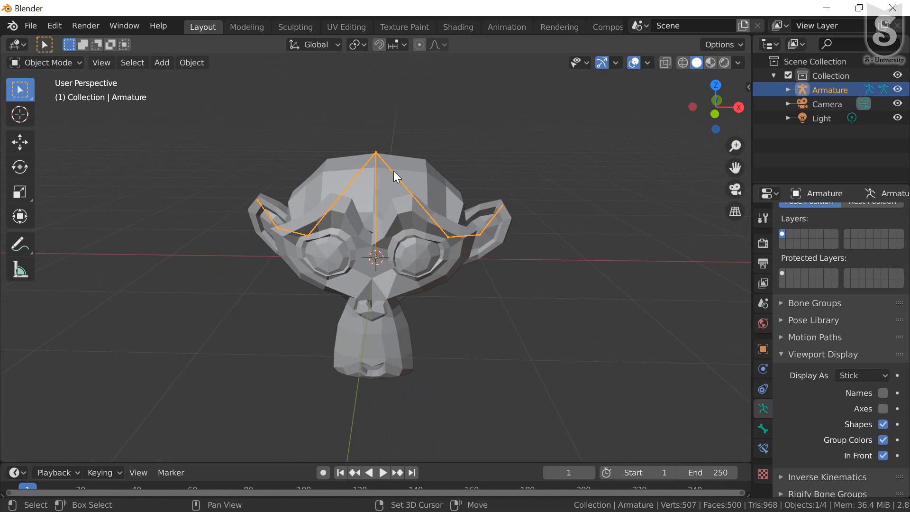
{"action": "left_click", "coordinate": [398, 282], "text": "shift"}
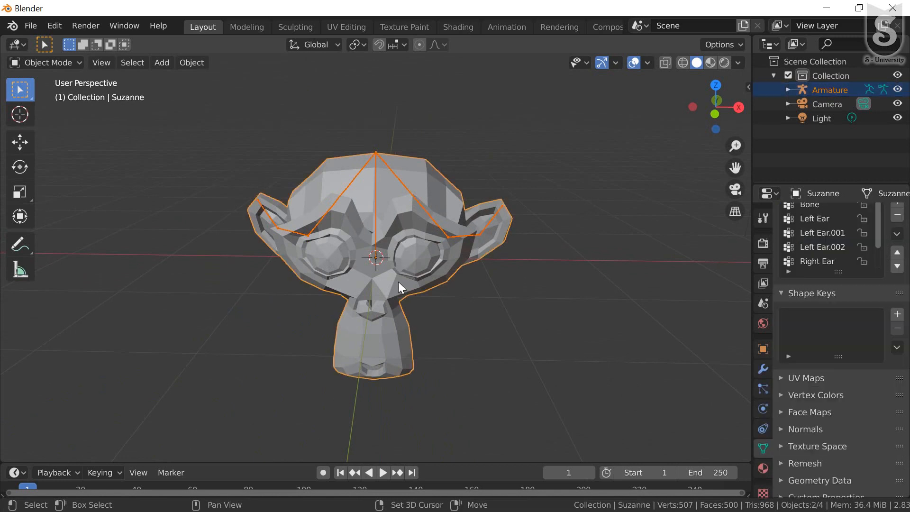
{"action": "left_click", "coordinate": [46, 63]}
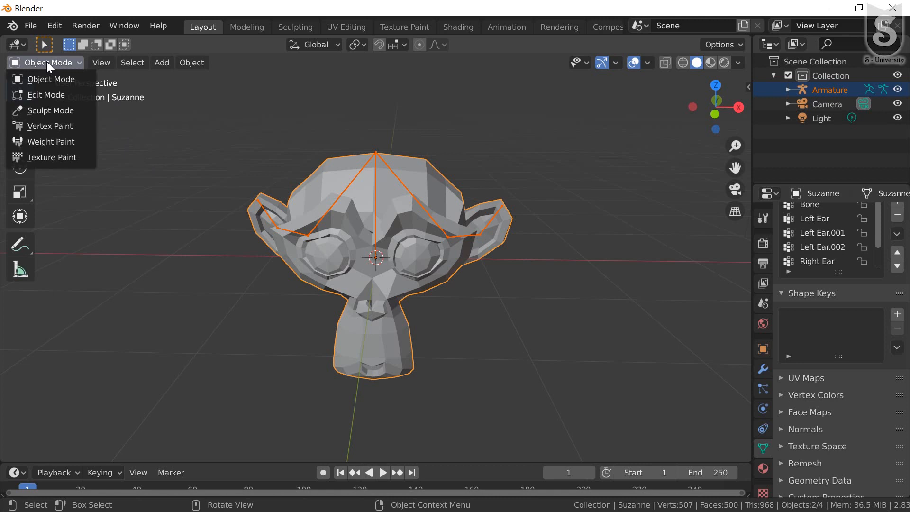
{"action": "left_click", "coordinate": [51, 141]}
- Examine the weight colours on the monkey's right ear from the front, side and back
{"action": "mouse_move", "coordinate": [397, 263]}
{"action": "middle_mouse_down"}
{"action": "mouse_move", "coordinate": [407, 268]}
{"action": "mouse_move", "coordinate": [393, 268]}
{"action": "mouse_move", "coordinate": [390, 290]}
{"action": "middle_mouse_up"}
{"action": "scroll", "coordinate": [407, 270], "scroll_direction": "up", "scroll_amount": 5}
{"action": "middle_click_drag", "start_coordinate": [131, 215], "coordinate": [142, 203]}
{"action": "mouse_move", "coordinate": [146, 241]}
{"action": "left_mouse_down"}
{"action": "mouse_move", "coordinate": [189, 179]}
{"action": "mouse_move", "coordinate": [194, 258]}
{"action": "left_mouse_up"}
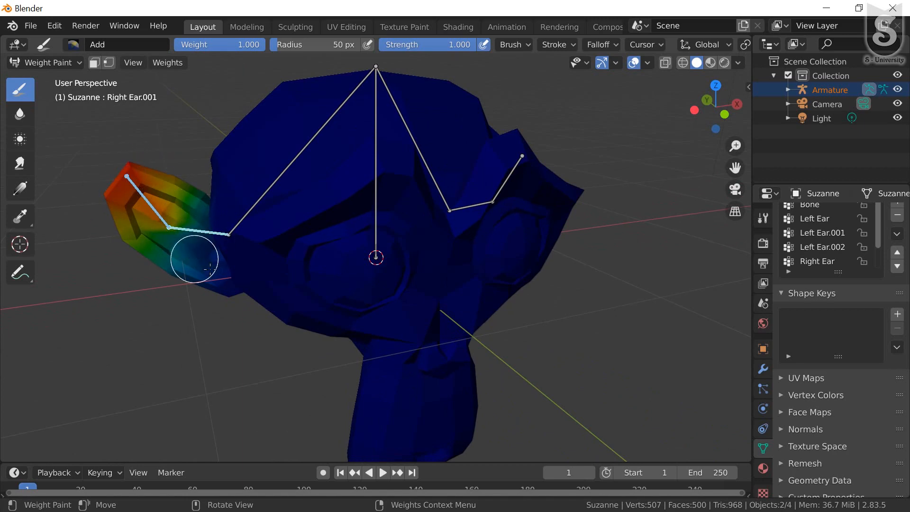
{"action": "mouse_move", "coordinate": [210, 268]}
{"action": "middle_mouse_down"}
{"action": "mouse_move", "coordinate": [295, 211]}
{"action": "mouse_move", "coordinate": [299, 260]}
{"action": "middle_mouse_up"}
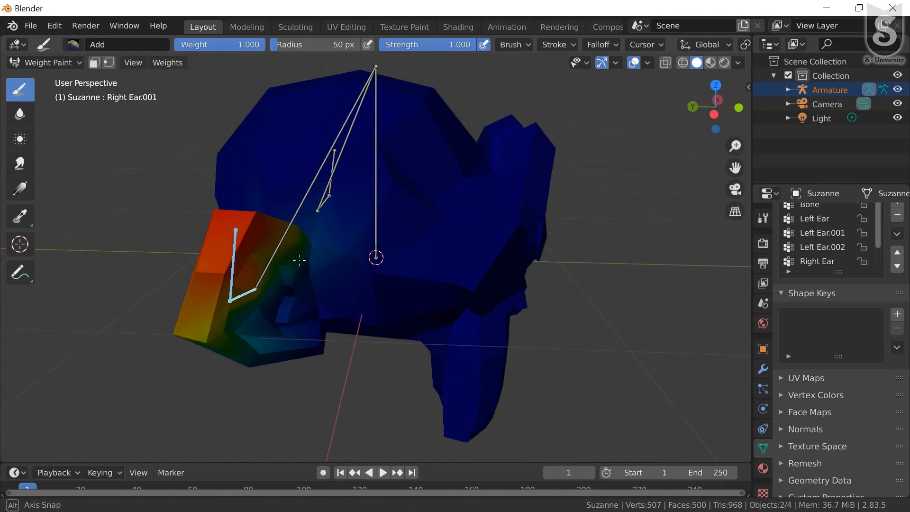
{"action": "mouse_move", "coordinate": [235, 323]}
{"action": "middle_mouse_down"}
{"action": "mouse_move", "coordinate": [301, 284]}
{"action": "mouse_move", "coordinate": [311, 302]}
{"action": "middle_mouse_up"}
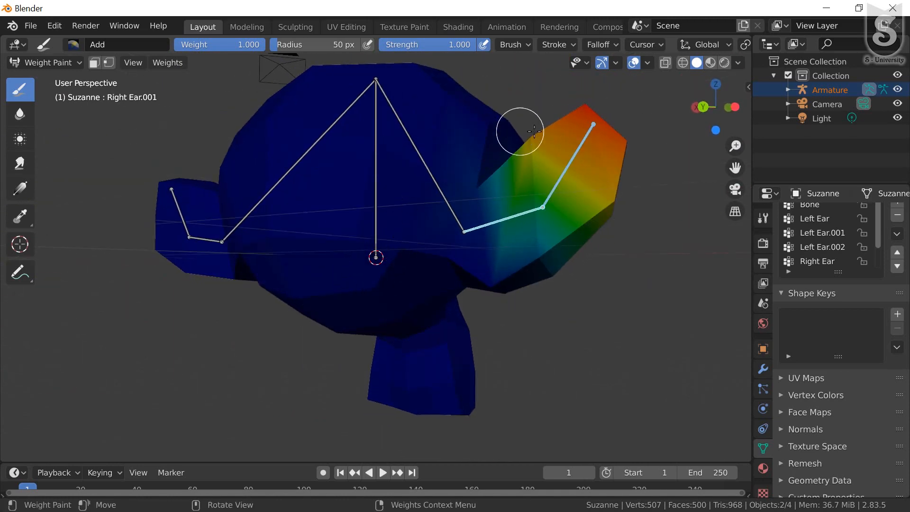
{"action": "mouse_move", "coordinate": [518, 264]}
{"action": "middle_mouse_down"}
{"action": "mouse_move", "coordinate": [344, 222]}
{"action": "mouse_move", "coordinate": [335, 262]}
{"action": "middle_mouse_up"}
{"action": "scroll", "coordinate": [431, 225], "scroll_direction": "down", "scroll_amount": 1}
{"action": "mouse_move", "coordinate": [446, 241]}
{"action": "middle_mouse_down"}
{"action": "mouse_move", "coordinate": [440, 229]}
{"action": "mouse_move", "coordinate": [445, 251]}
{"action": "mouse_move", "coordinate": [465, 241]}
{"action": "middle_mouse_up"}
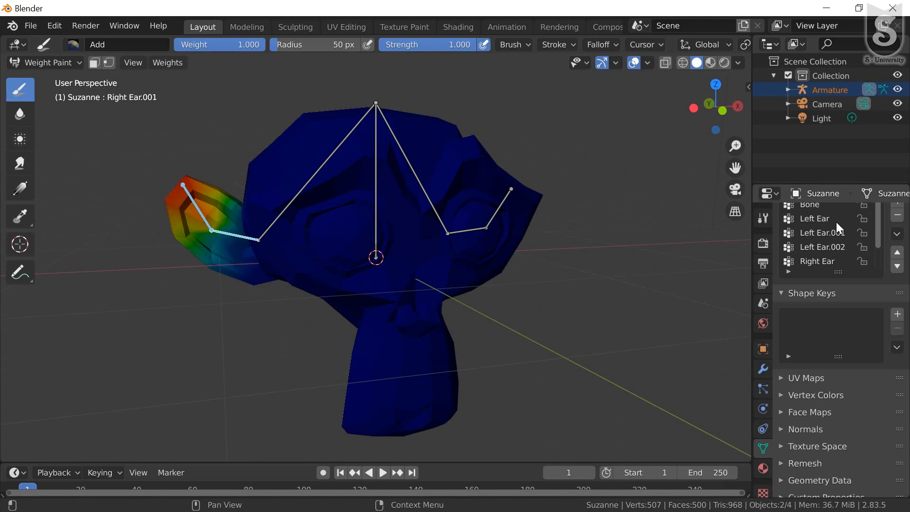
- View the weights of the Bone, Left Ear, Left Ear.001, Left Ear.002 and Right Ear vertex groups one after another
{"action": "left_click", "coordinate": [817, 207]}
{"action": "left_click", "coordinate": [814, 221]}
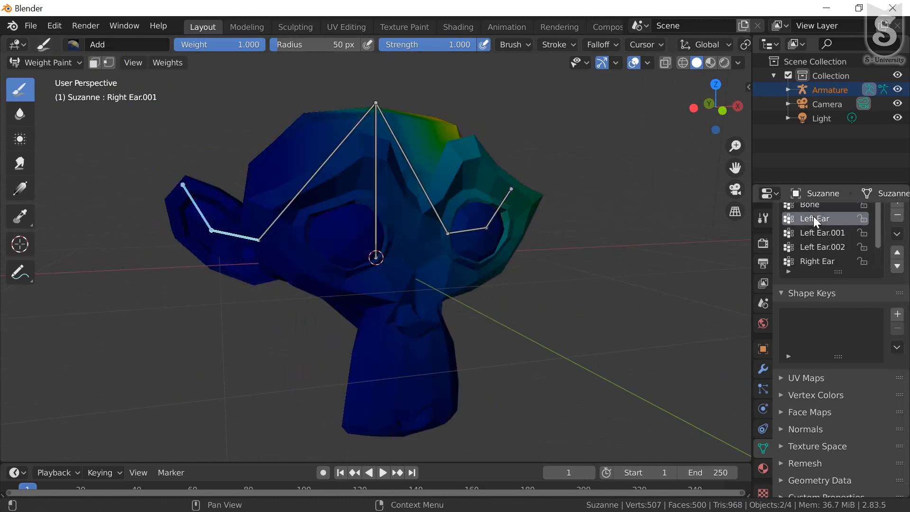
{"action": "left_click", "coordinate": [811, 232]}
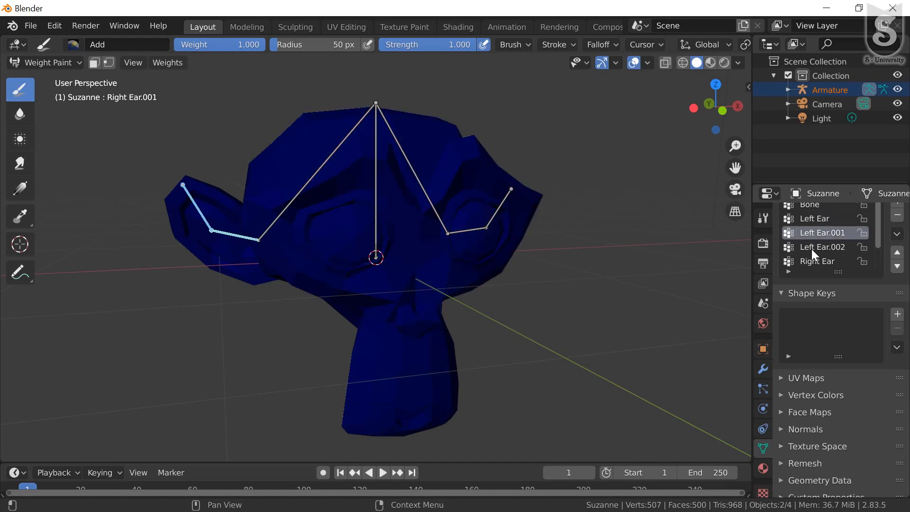
{"action": "left_click", "coordinate": [812, 248]}
{"action": "left_click", "coordinate": [815, 262]}
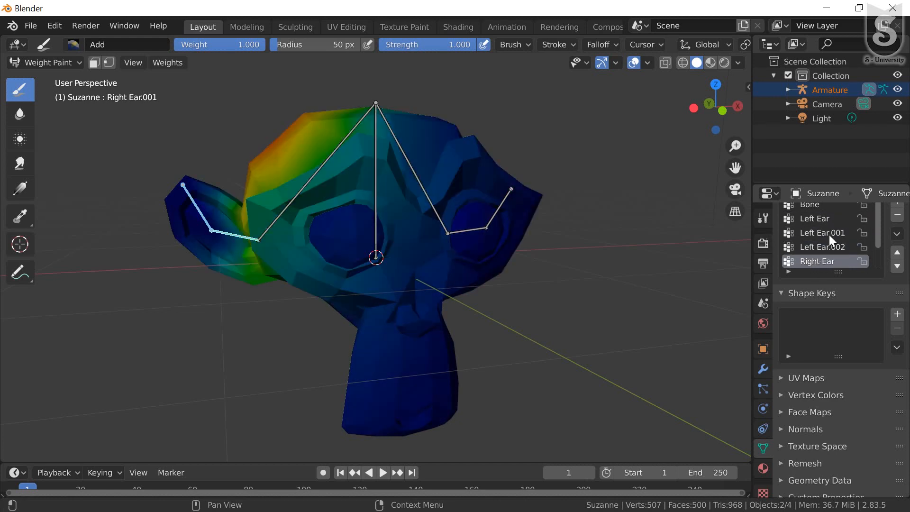
- Select the Right Ear, central and three left ear bones one by one on the model to inspect each bone's weights
{"action": "left_click", "coordinate": [311, 180], "text": "ctrl"}
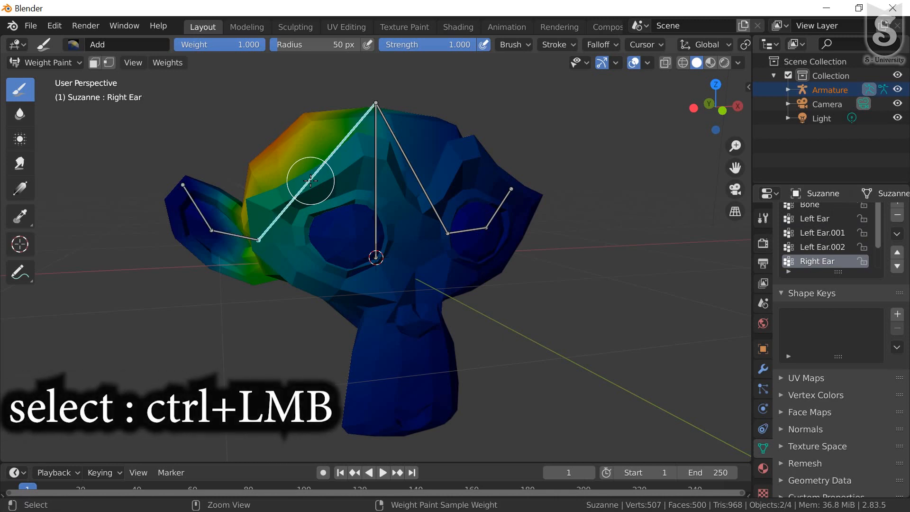
{"action": "left_click", "coordinate": [377, 196], "text": "ctrl"}
{"action": "middle_click_drag", "start_coordinate": [444, 194], "coordinate": [451, 173]}
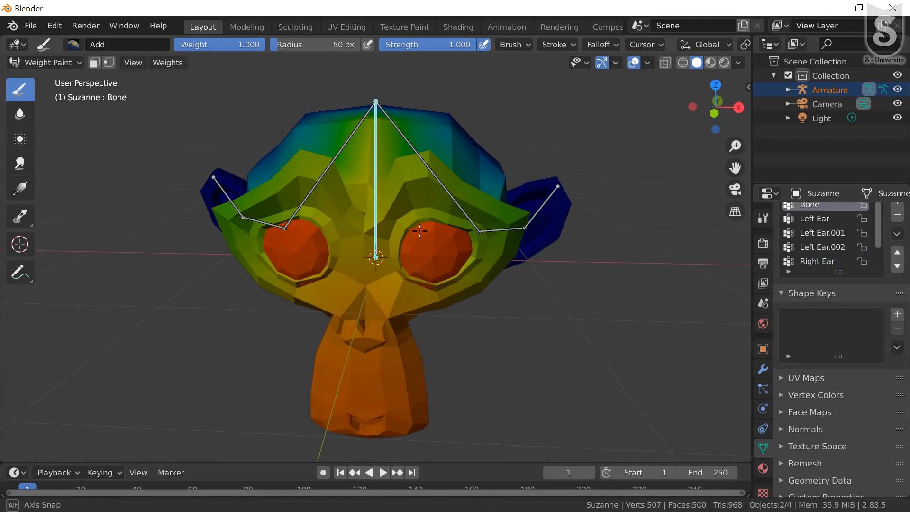
{"action": "left_click", "coordinate": [439, 187], "text": "ctrl"}
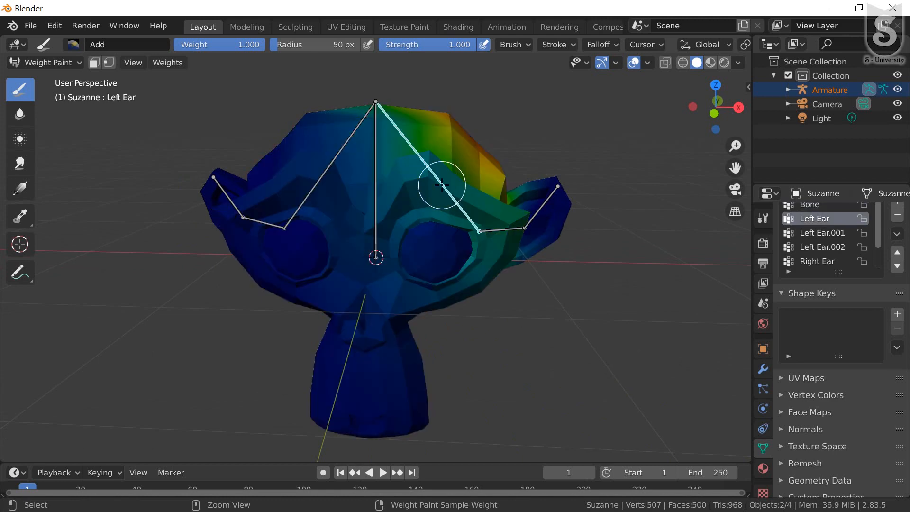
{"action": "left_click", "coordinate": [519, 229], "text": "ctrl"}
{"action": "left_click", "coordinate": [535, 212], "text": "ctrl"}
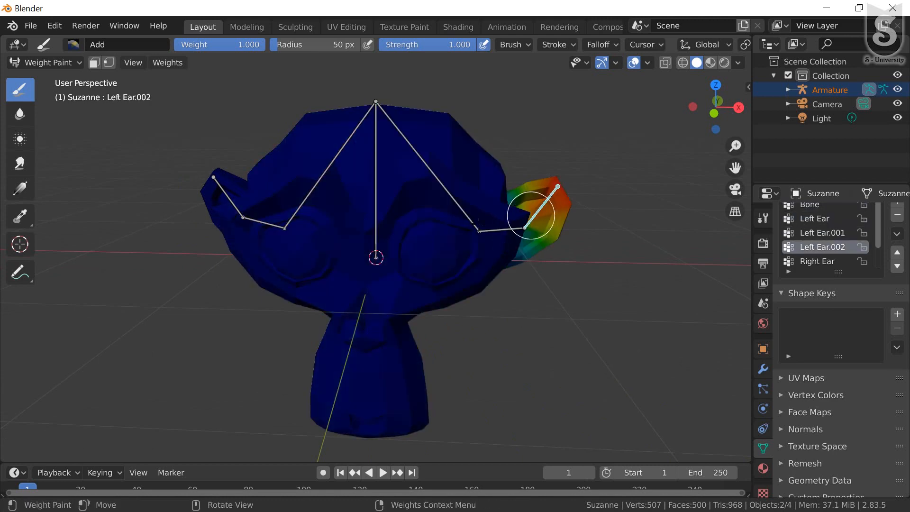
- Select the tip bone of the monkey's right ear on the model to inspect its weights
{"action": "mouse_move", "coordinate": [534, 212]}
{"action": "middle_mouse_down"}
{"action": "mouse_move", "coordinate": [325, 204]}
{"action": "mouse_move", "coordinate": [348, 222]}
{"action": "middle_mouse_up"}
{"action": "middle_click_drag", "start_coordinate": [306, 269], "coordinate": [306, 262]}
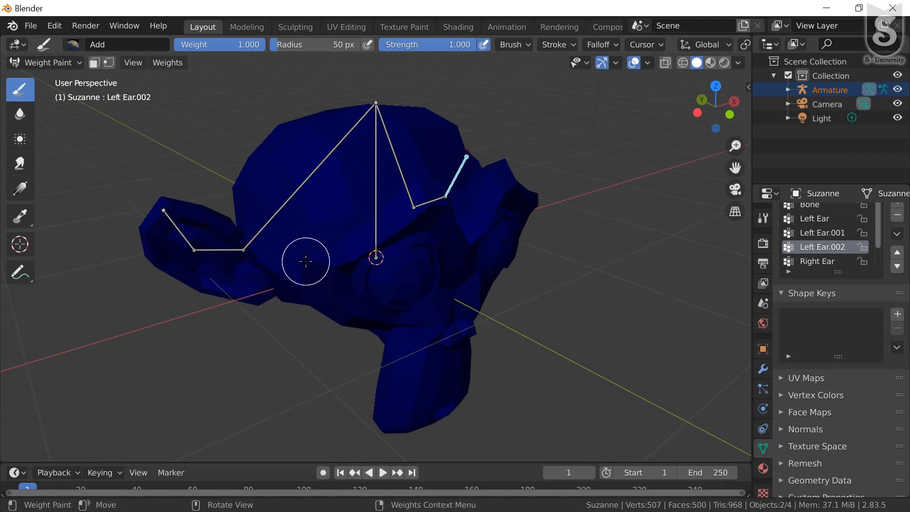
{"action": "left_click", "coordinate": [183, 234], "text": "ctrl"}
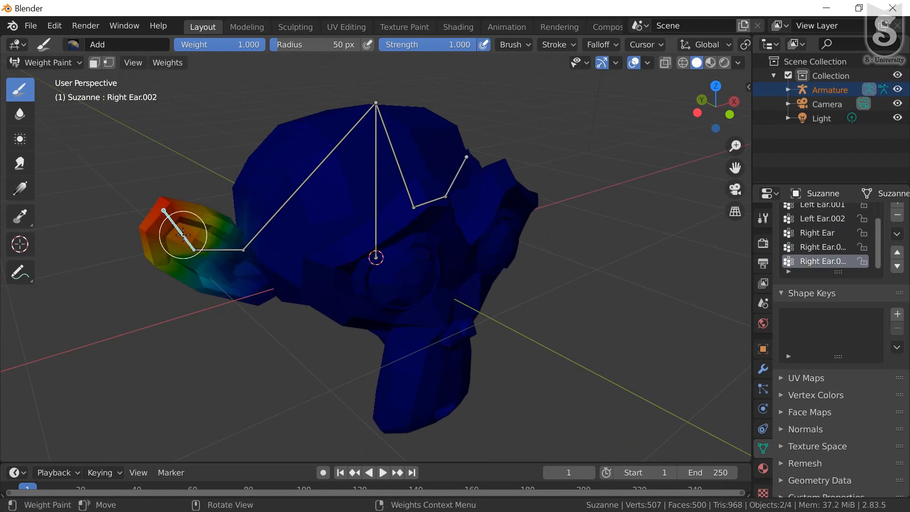
- Set the Add brush's weight to 0 and view the Right Ear.002 weights from below, behind and in front
{"action": "left_click", "coordinate": [760, 217]}
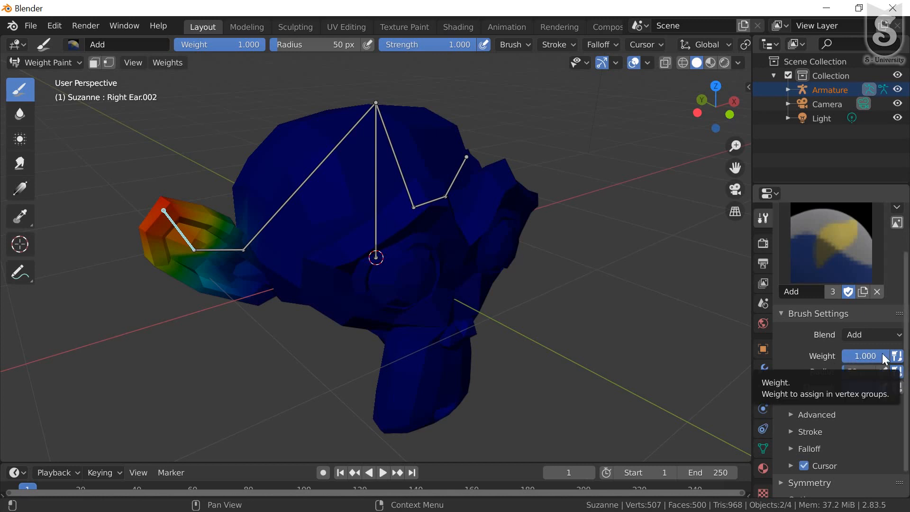
{"action": "left_click_drag", "start_coordinate": [883, 354], "coordinate": [831, 354]}
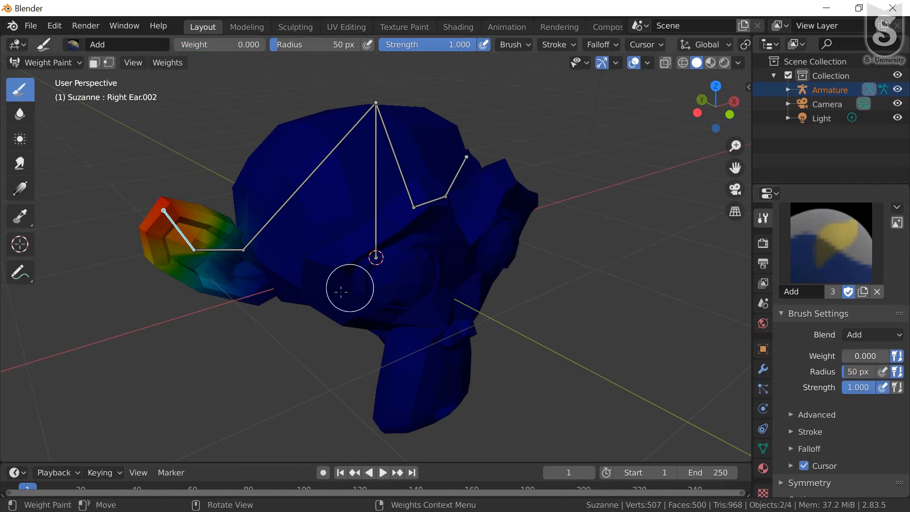
{"action": "middle_click_drag", "start_coordinate": [275, 264], "coordinate": [285, 230]}
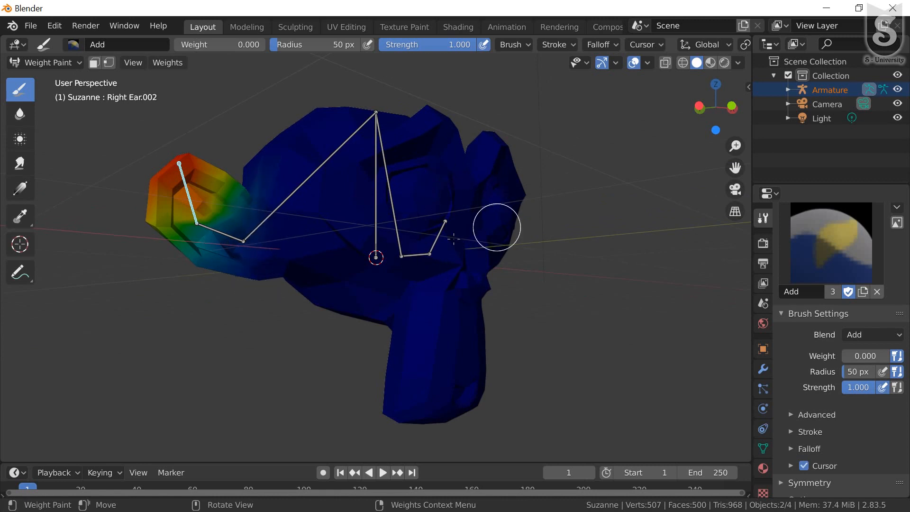
{"action": "middle_click_drag", "start_coordinate": [437, 243], "coordinate": [476, 241]}
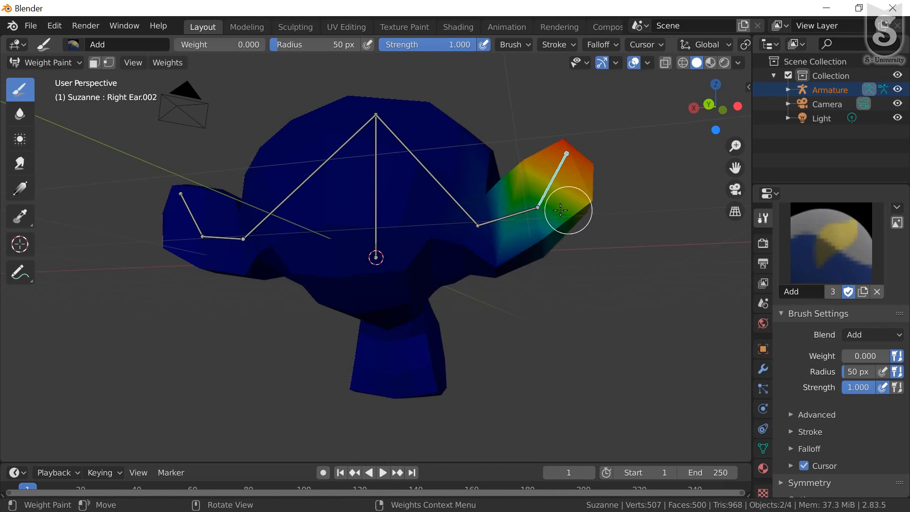
{"action": "middle_click_drag", "start_coordinate": [569, 209], "coordinate": [377, 222]}
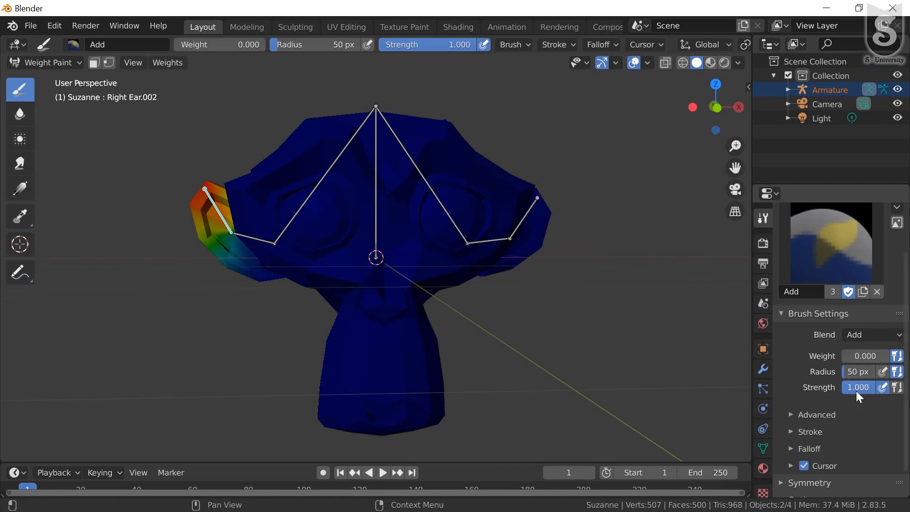
- Select the Right Ear.001 bone on the model and enlarge the brush radius to 63 px
{"action": "left_click", "coordinate": [253, 242], "text": "ctrl"}
{"action": "middle_click_drag", "start_coordinate": [254, 305], "coordinate": [368, 163]}
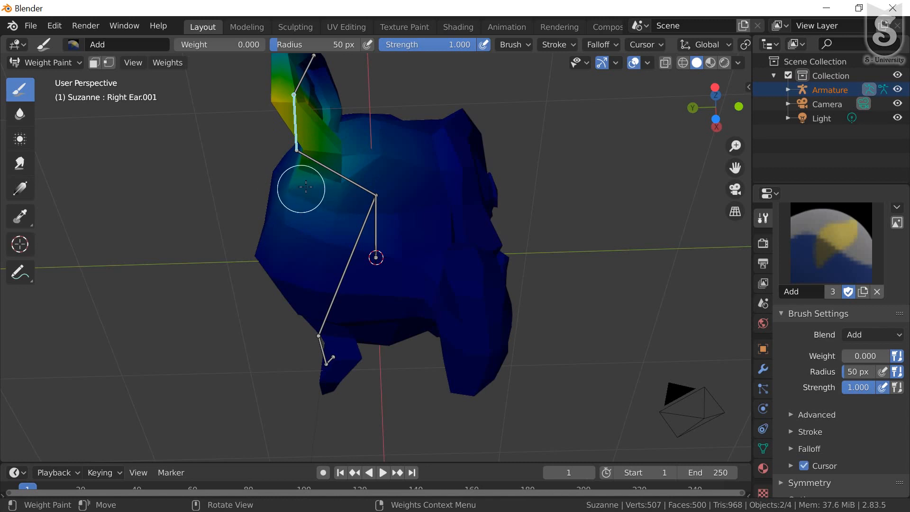
{"action": "middle_click_drag", "start_coordinate": [306, 187], "coordinate": [451, 228]}
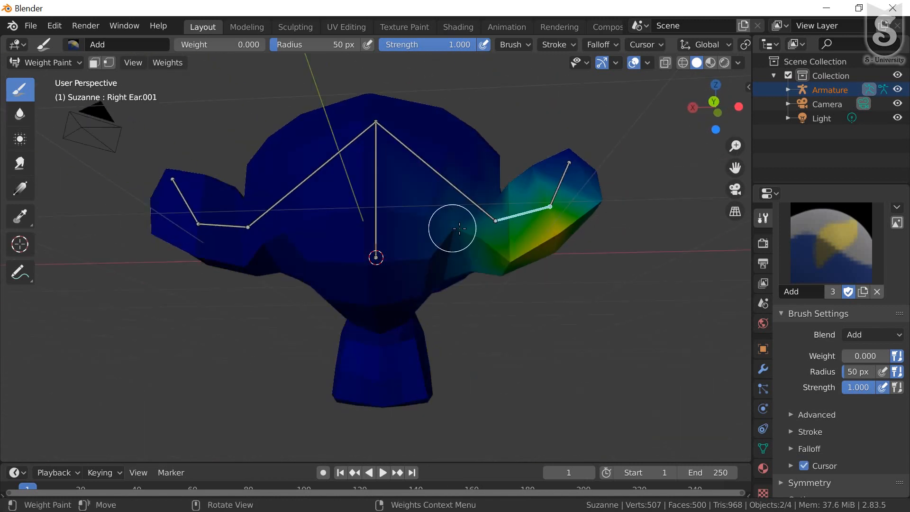
{"action": "key", "text": "f"}
{"action": "left_click", "coordinate": [487, 247]}
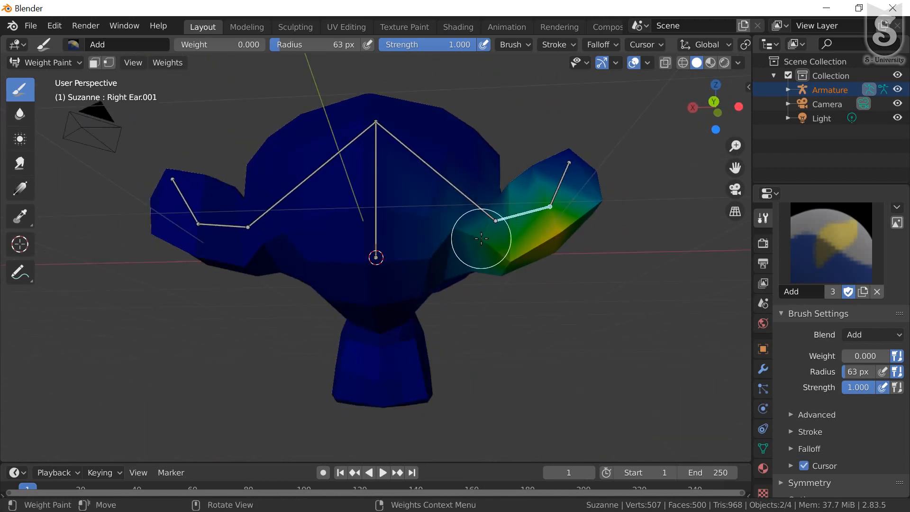
- Examine the Right Ear.001 weights around the ear and head from several sides
{"action": "mouse_move", "coordinate": [498, 213]}
{"action": "middle_mouse_down"}
{"action": "mouse_move", "coordinate": [382, 193]}
{"action": "mouse_move", "coordinate": [331, 172]}
{"action": "middle_mouse_up"}
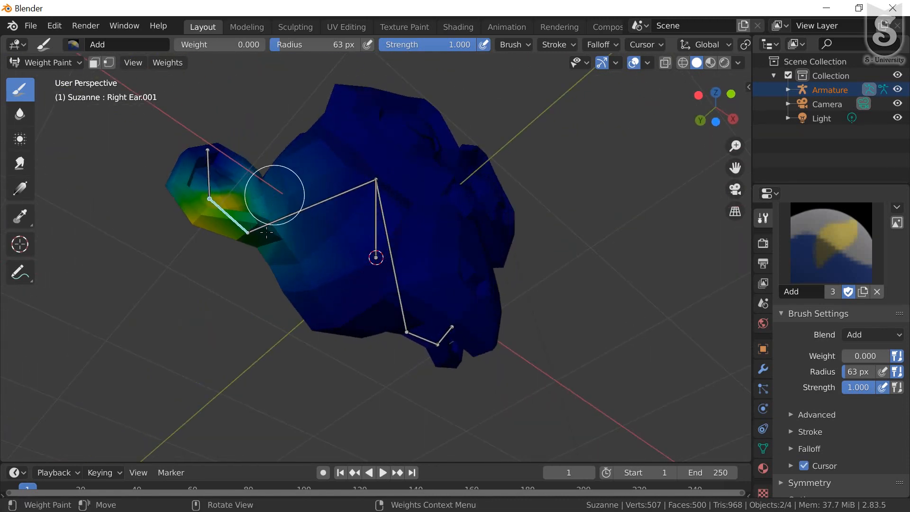
{"action": "middle_click_drag", "start_coordinate": [293, 292], "coordinate": [322, 172]}
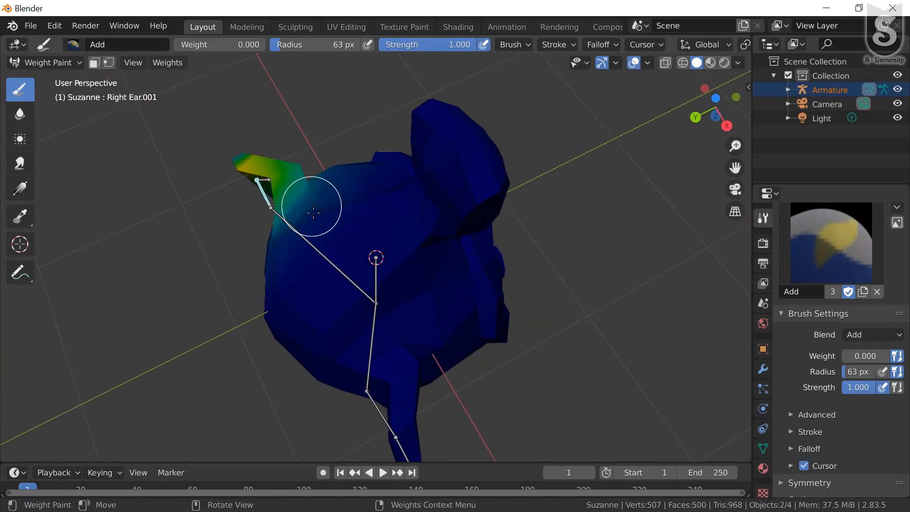
{"action": "middle_click_drag", "start_coordinate": [408, 196], "coordinate": [319, 261]}
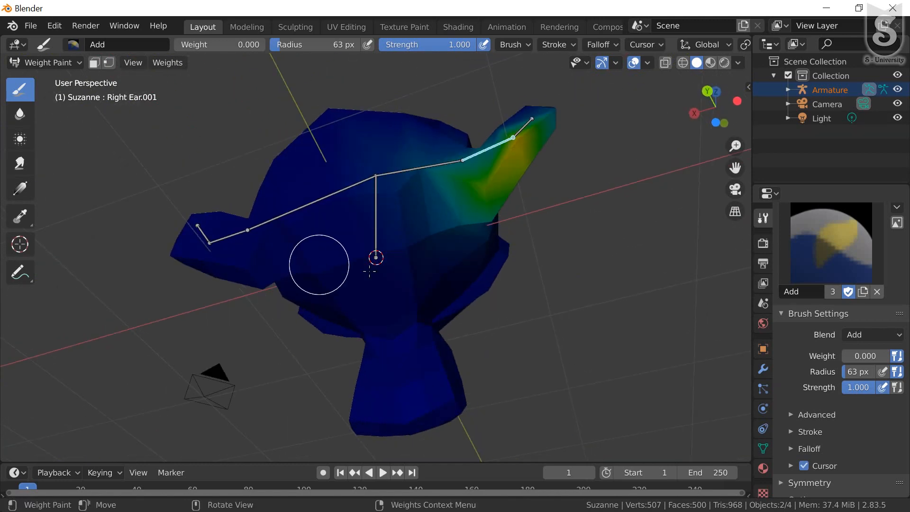
{"action": "middle_click_drag", "start_coordinate": [452, 198], "coordinate": [370, 251]}
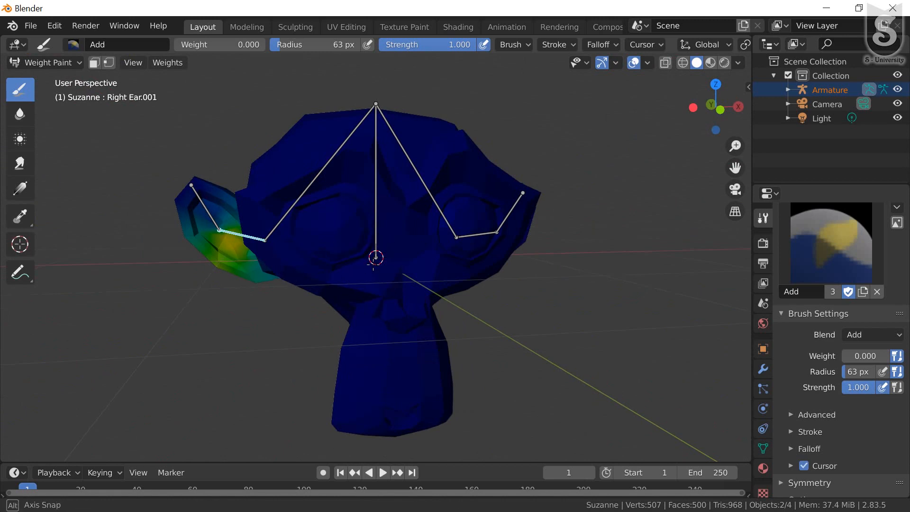
- Select the Right Ear bone on the model and examine its weights from the front, sides, below and back
{"action": "left_click", "coordinate": [313, 184], "text": "ctrl"}
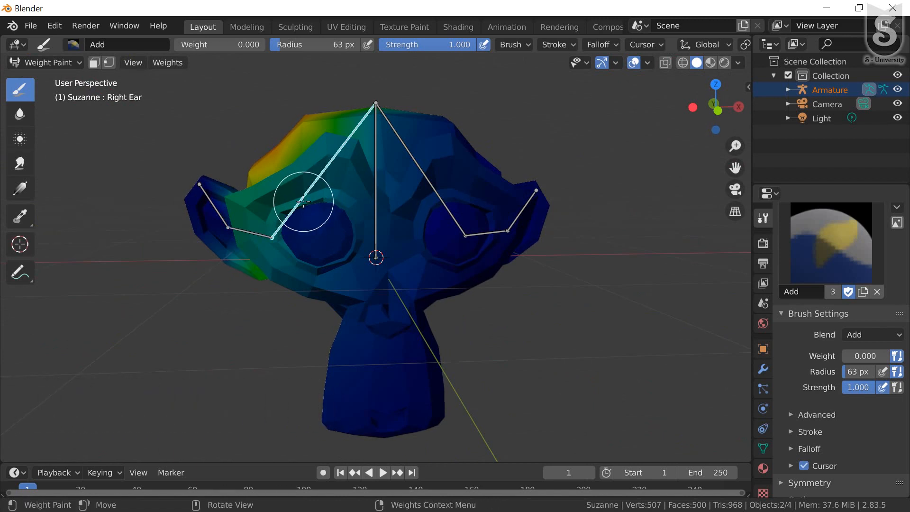
{"action": "middle_click_drag", "start_coordinate": [295, 270], "coordinate": [362, 255]}
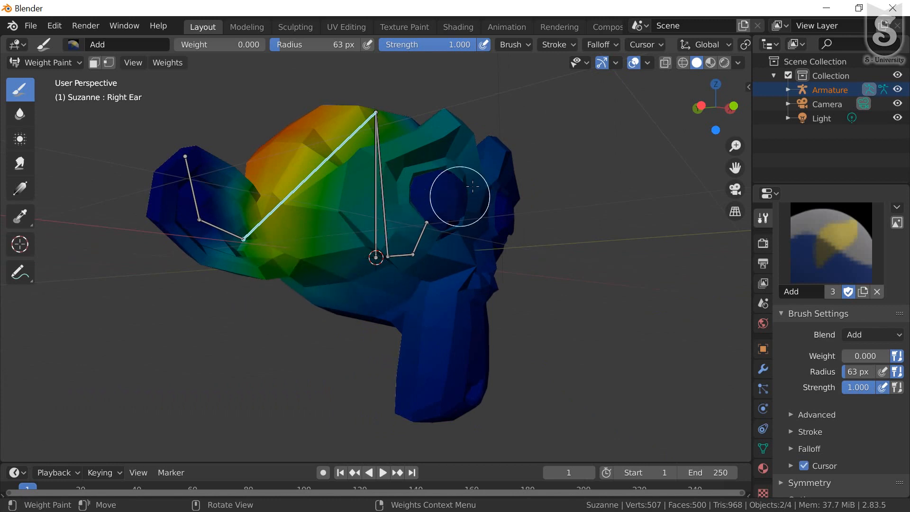
{"action": "mouse_move", "coordinate": [487, 205]}
{"action": "middle_mouse_down"}
{"action": "mouse_move", "coordinate": [409, 226]}
{"action": "mouse_move", "coordinate": [379, 223]}
{"action": "middle_mouse_up"}
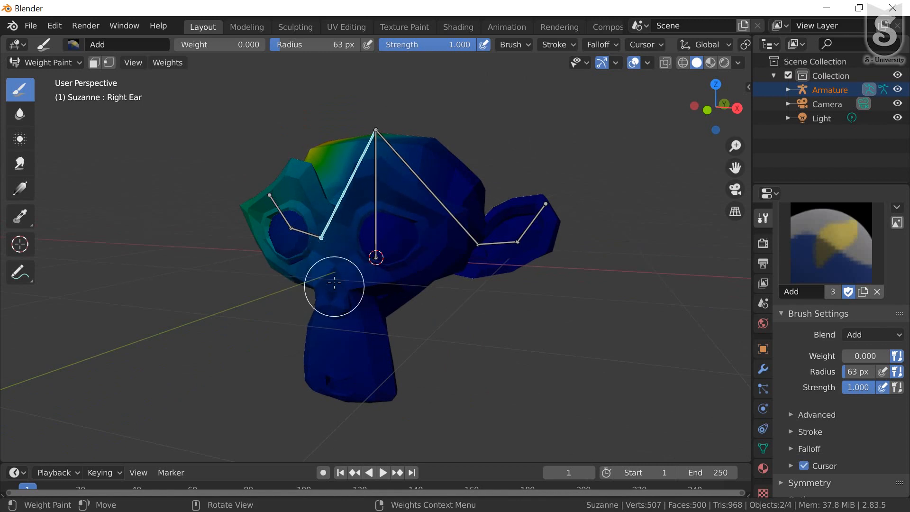
{"action": "middle_click_drag", "start_coordinate": [320, 295], "coordinate": [379, 260]}
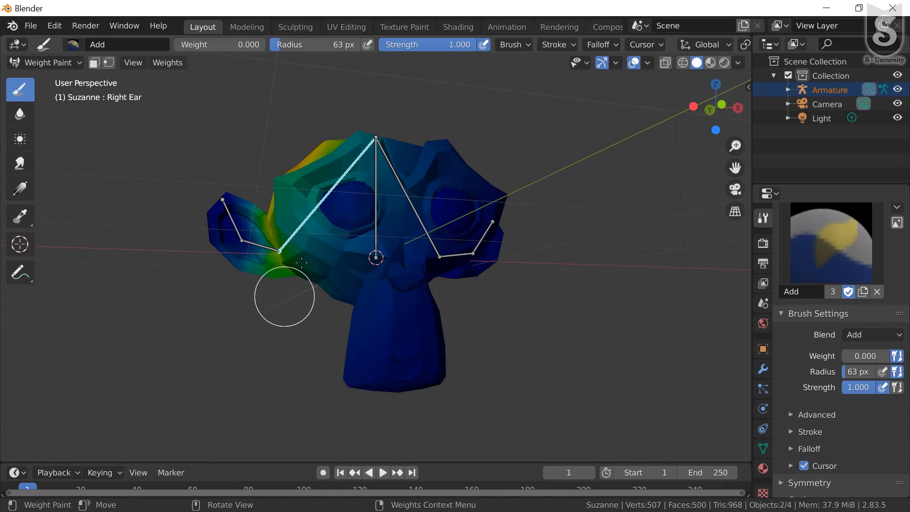
{"action": "middle_click_drag", "start_coordinate": [291, 264], "coordinate": [382, 234]}
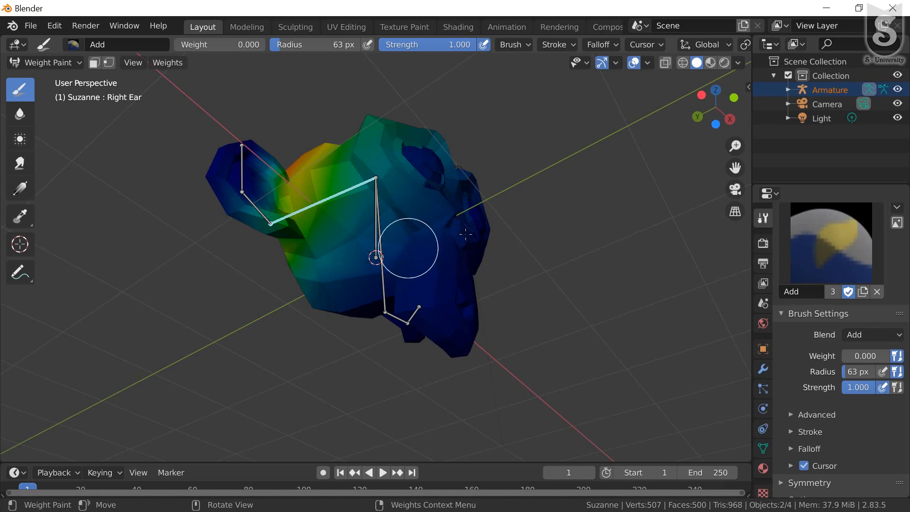
{"action": "left_click", "coordinate": [893, 336]}
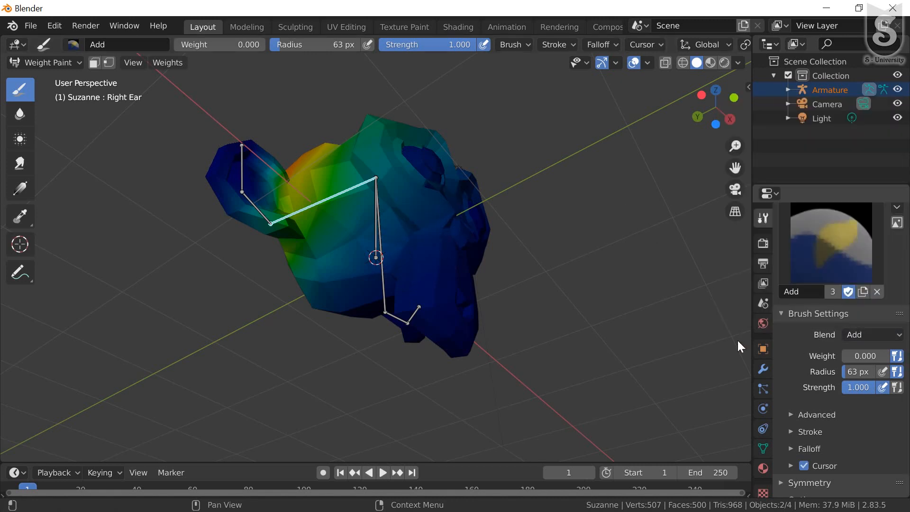
{"action": "mouse_move", "coordinate": [417, 325]}
{"action": "middle_mouse_down"}
{"action": "mouse_move", "coordinate": [367, 232]}
{"action": "mouse_move", "coordinate": [360, 237]}
{"action": "mouse_move", "coordinate": [401, 234]}
{"action": "middle_mouse_up"}
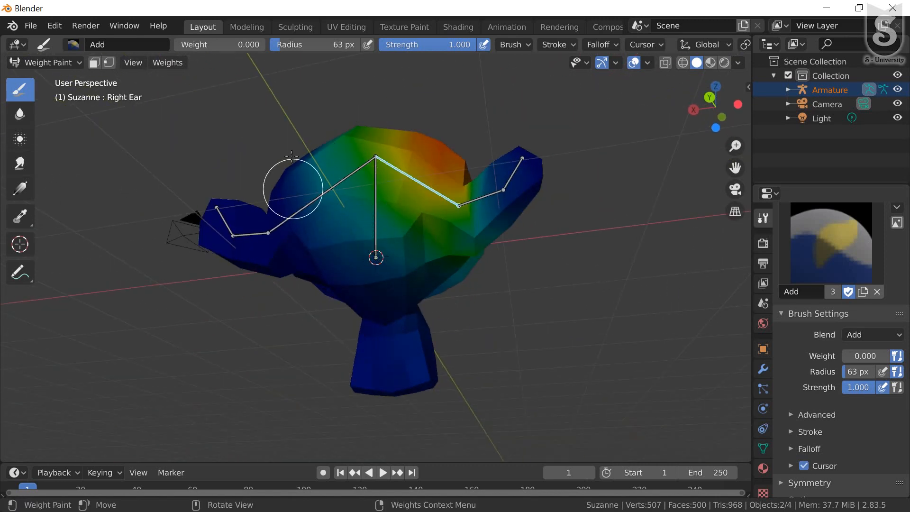
{"action": "middle_click_drag", "start_coordinate": [301, 209], "coordinate": [327, 220]}
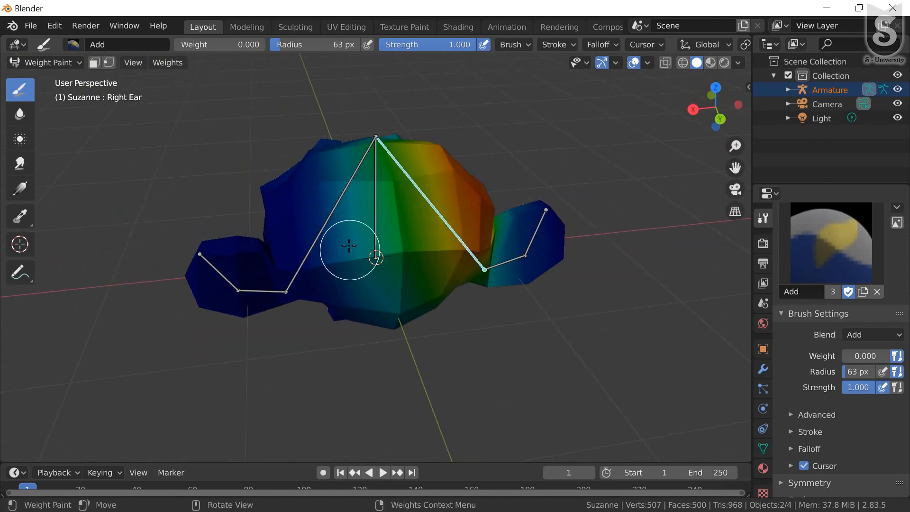
- Paint extra Right Ear weight around the monkey's right eye using the Add brush at weight 0.398
{"action": "mouse_move", "coordinate": [317, 288]}
{"action": "middle_mouse_down"}
{"action": "mouse_move", "coordinate": [327, 234]}
{"action": "mouse_move", "coordinate": [360, 312]}
{"action": "mouse_move", "coordinate": [365, 304]}
{"action": "middle_mouse_up"}
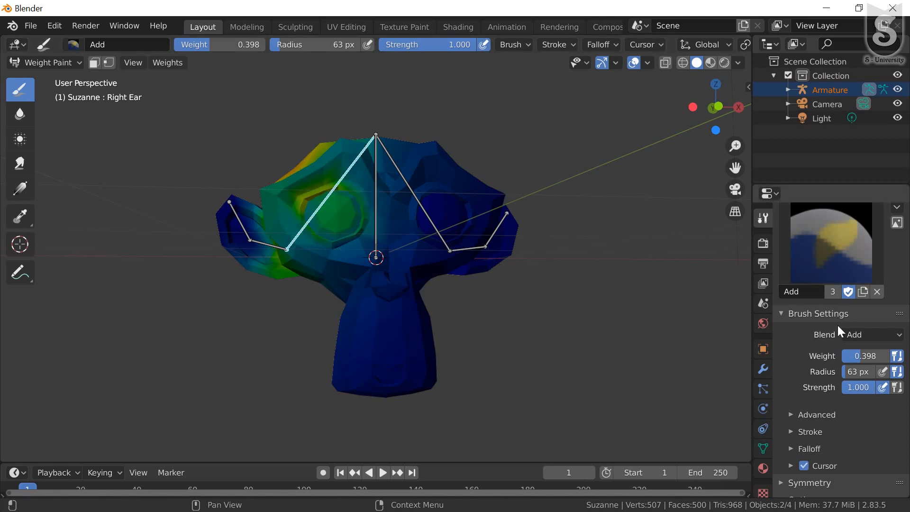
{"action": "left_click_drag", "start_coordinate": [345, 189], "coordinate": [347, 196]}
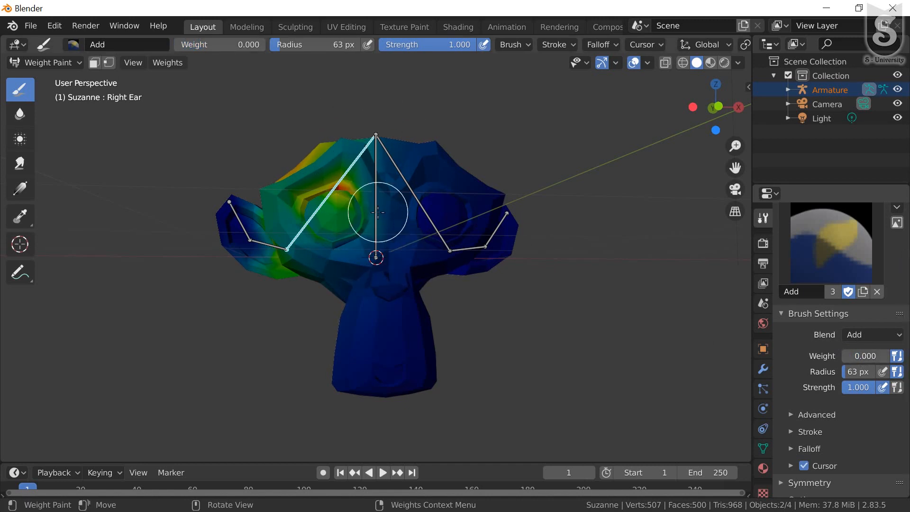
{"action": "middle_click_drag", "start_coordinate": [423, 305], "coordinate": [430, 215]}
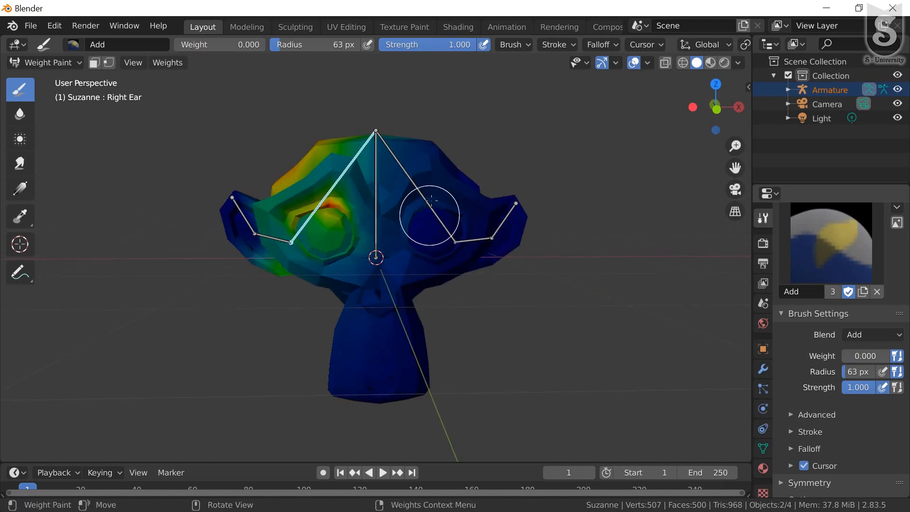
{"action": "middle_click_drag", "start_coordinate": [315, 301], "coordinate": [335, 270]}
{"action": "mouse_move", "coordinate": [372, 209]}
{"action": "middle_mouse_down"}
{"action": "mouse_move", "coordinate": [365, 245]}
{"action": "mouse_move", "coordinate": [344, 209]}
{"action": "middle_mouse_up"}
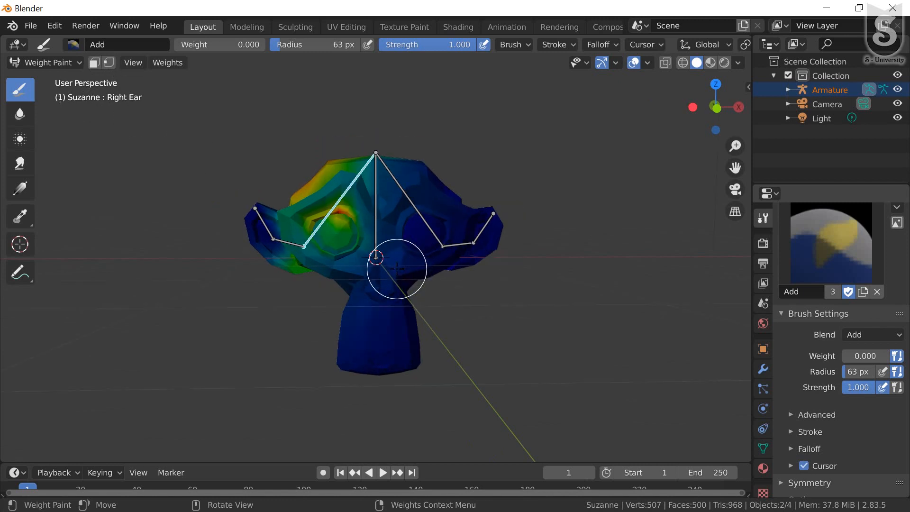
{"action": "scroll", "coordinate": [412, 246], "scroll_direction": "up", "scroll_amount": 1}
{"action": "scroll", "coordinate": [412, 246], "scroll_direction": "down", "scroll_amount": 1}
{"action": "mouse_move", "coordinate": [416, 244]}
{"action": "middle_mouse_down"}
{"action": "mouse_move", "coordinate": [428, 244]}
{"action": "mouse_move", "coordinate": [412, 253]}
{"action": "middle_mouse_up"}
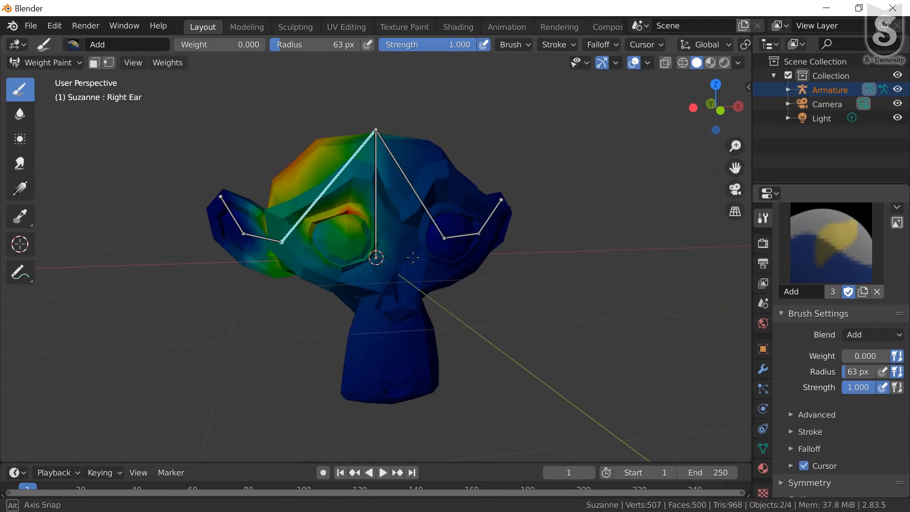
- Switch the Suzanne mesh from Weight Paint mode to Object Mode
{"action": "left_click", "coordinate": [60, 67]}
{"action": "left_click", "coordinate": [51, 79]}
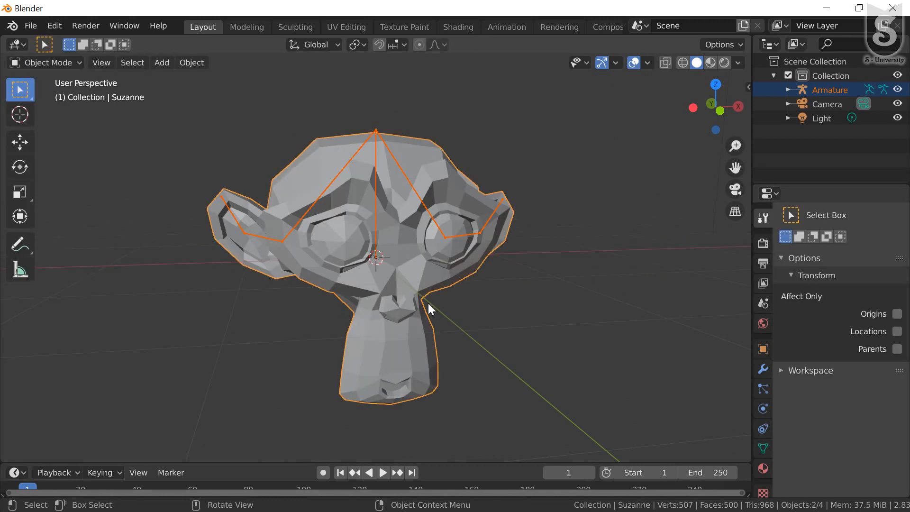
{"action": "scroll", "coordinate": [428, 294], "scroll_direction": "up", "scroll_amount": 2}
{"action": "scroll", "coordinate": [370, 288], "scroll_direction": "down", "scroll_amount": 1}
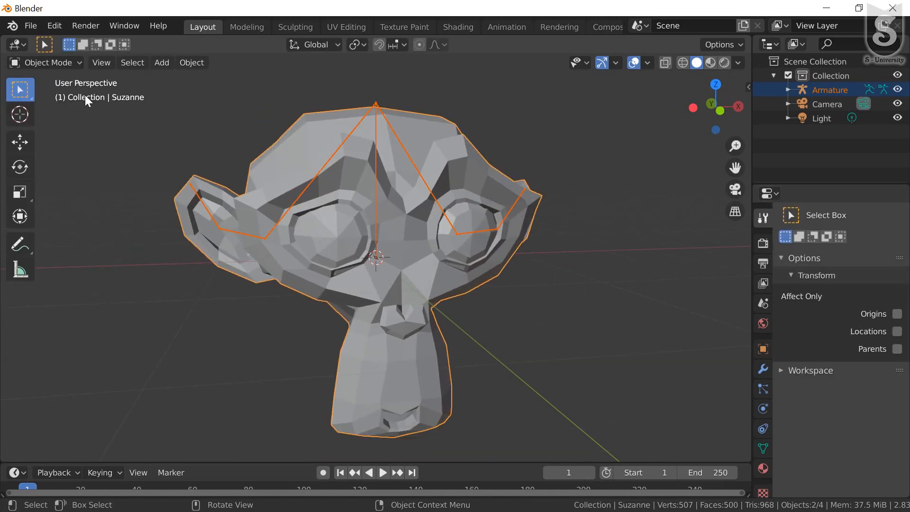
- Select only the armature and switch it to Pose Mode
{"action": "left_click", "coordinate": [62, 63]}
{"action": "left_click", "coordinate": [317, 164]}
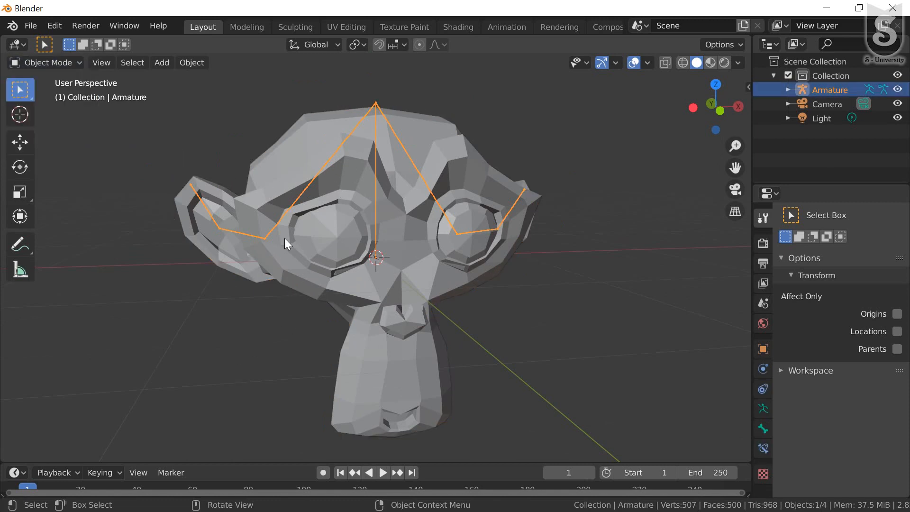
{"action": "left_click", "coordinate": [297, 200]}
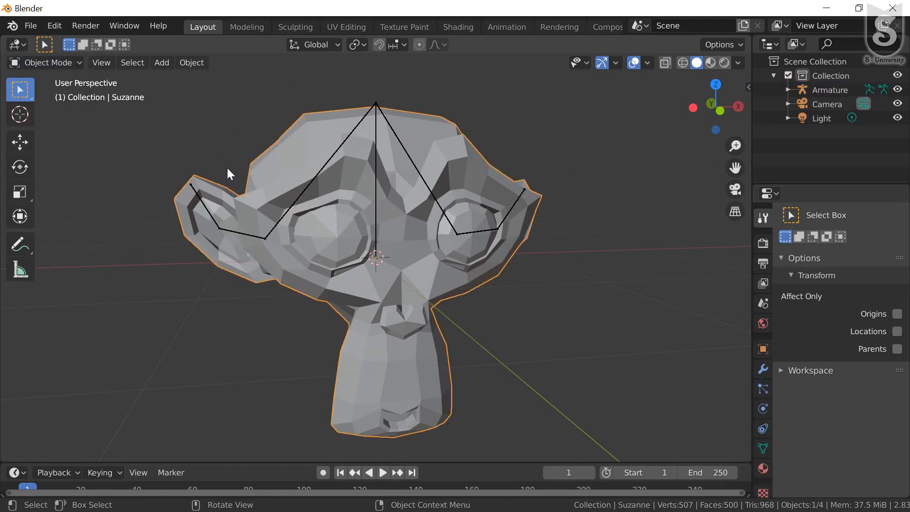
{"action": "left_click", "coordinate": [293, 210]}
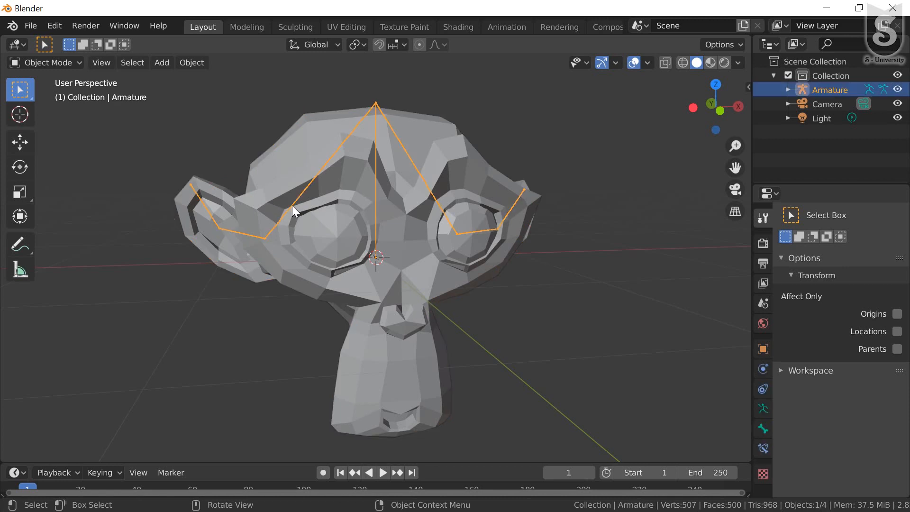
{"action": "left_click", "coordinate": [69, 58]}
{"action": "left_click", "coordinate": [36, 112]}
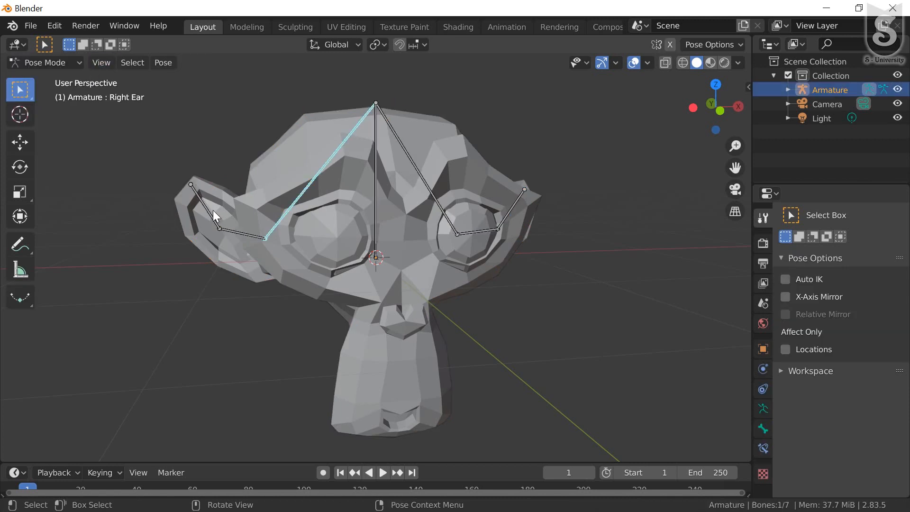
- Test-rotate the Right Ear.002, Right Ear.001 and Right Ear bones one after another to check the ear's deformation, cancelling each rotation
{"action": "left_click", "coordinate": [200, 202]}
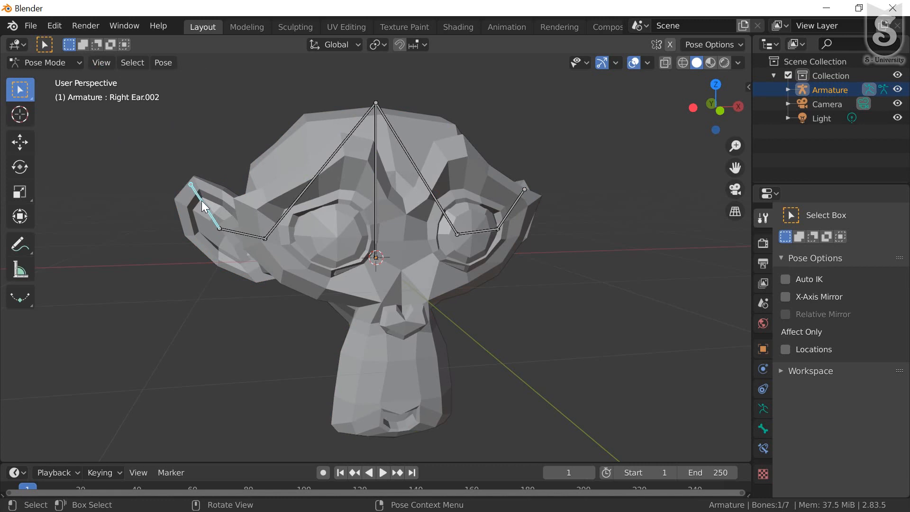
{"action": "key", "text": "r"}
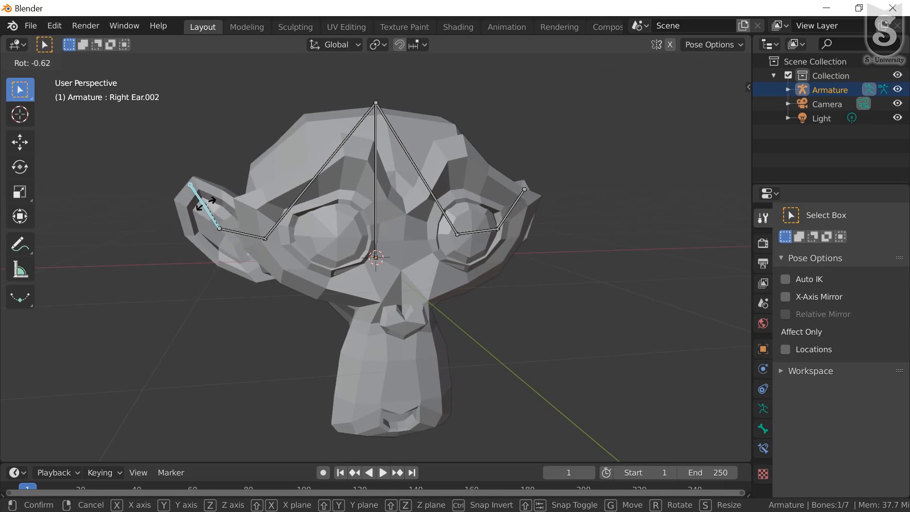
{"action": "left_click", "coordinate": [229, 226]}
{"action": "left_click", "coordinate": [238, 231]}
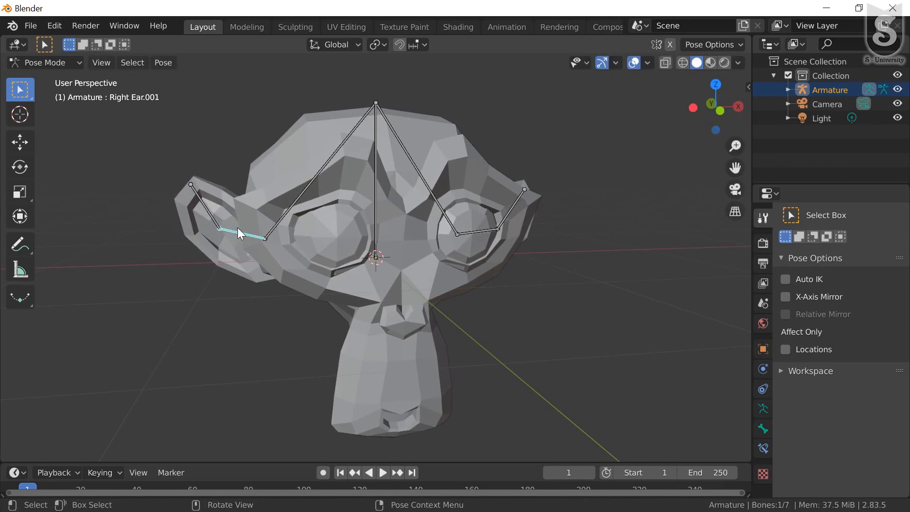
{"action": "key", "text": "r"}
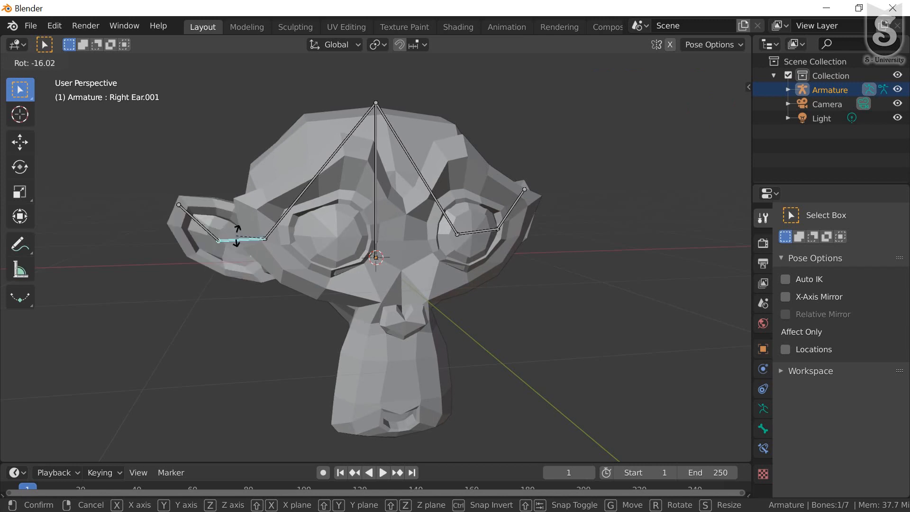
{"action": "left_click", "coordinate": [240, 228]}
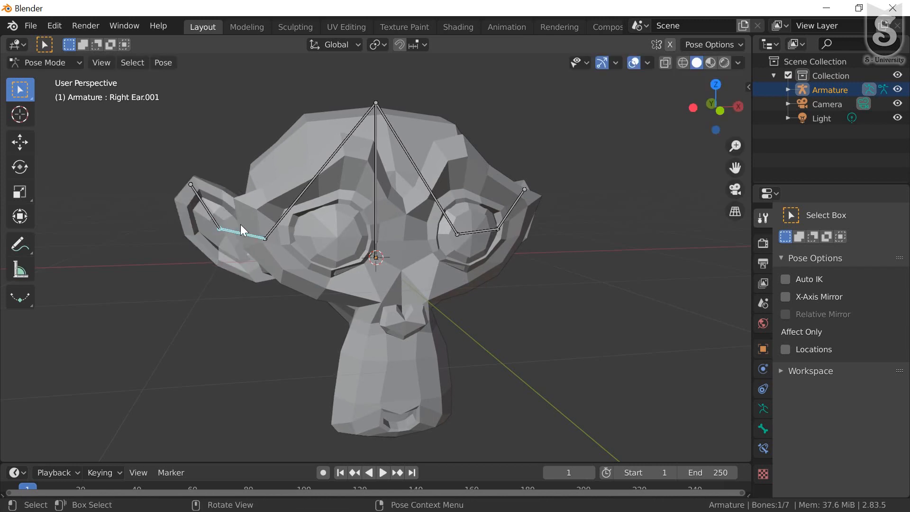
{"action": "left_click", "coordinate": [287, 209]}
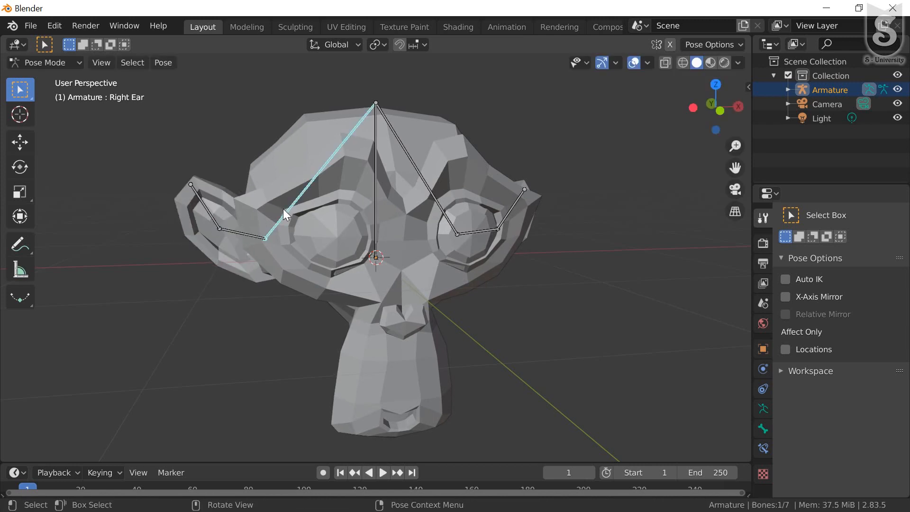
{"action": "key", "text": "r"}
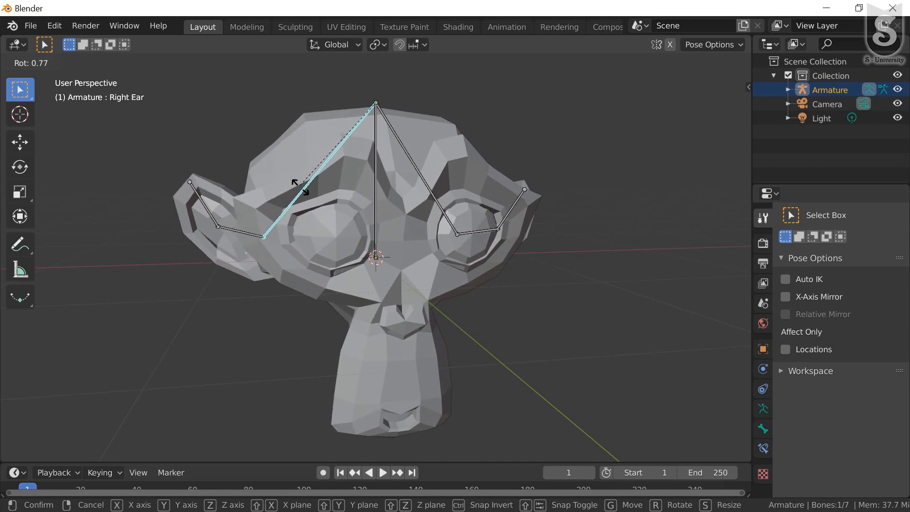
{"action": "left_click", "coordinate": [303, 196]}
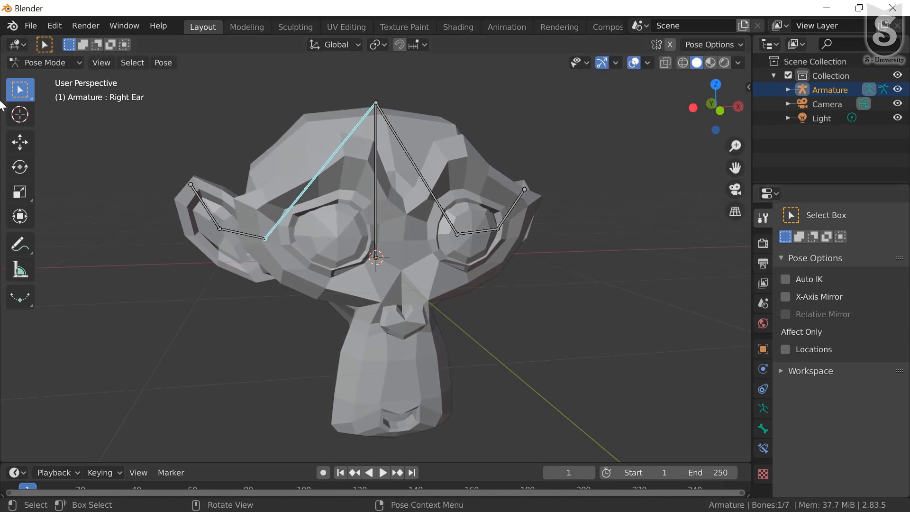
- Switch the armature from Pose Mode back to Object Mode
{"action": "left_click", "coordinate": [30, 58]}
{"action": "left_click", "coordinate": [34, 83]}
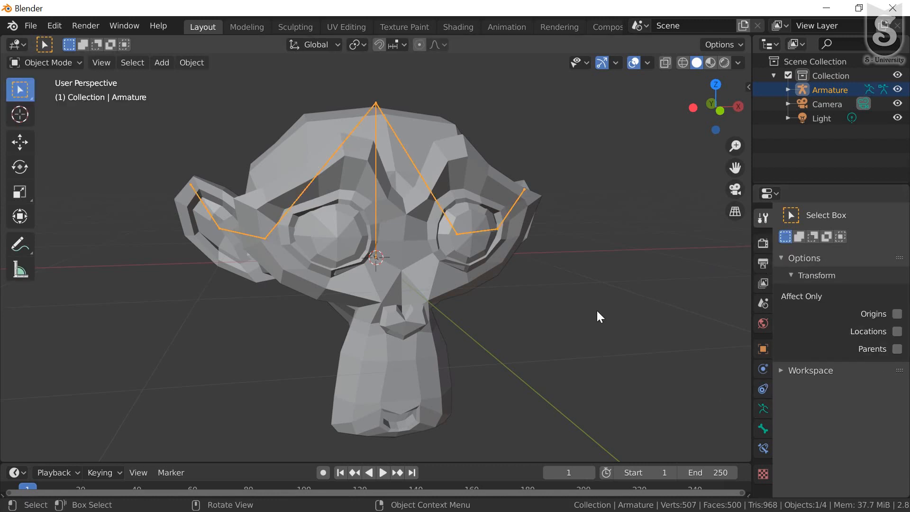
{"action": "left_click", "coordinate": [399, 268]}
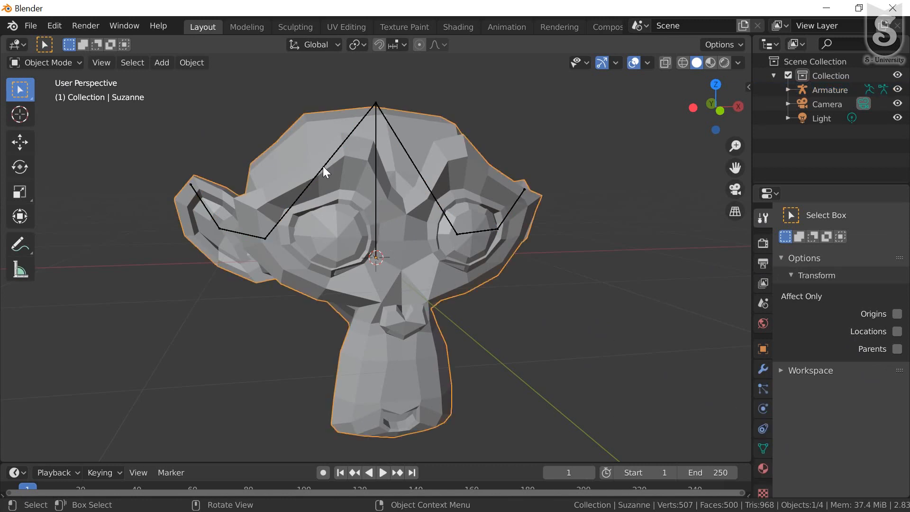
{"action": "left_click", "coordinate": [323, 166]}
{"action": "left_click", "coordinate": [764, 429]}
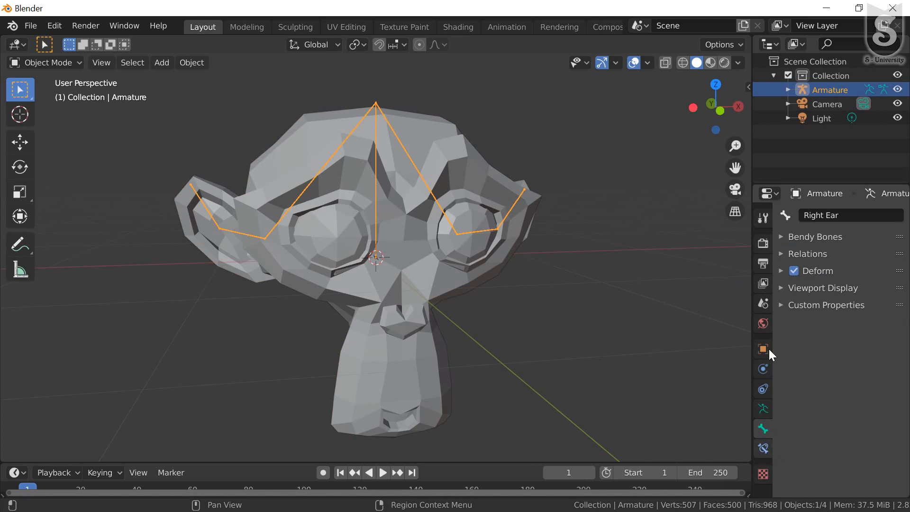
{"action": "left_click", "coordinate": [763, 244]}
{"action": "left_click", "coordinate": [764, 219]}
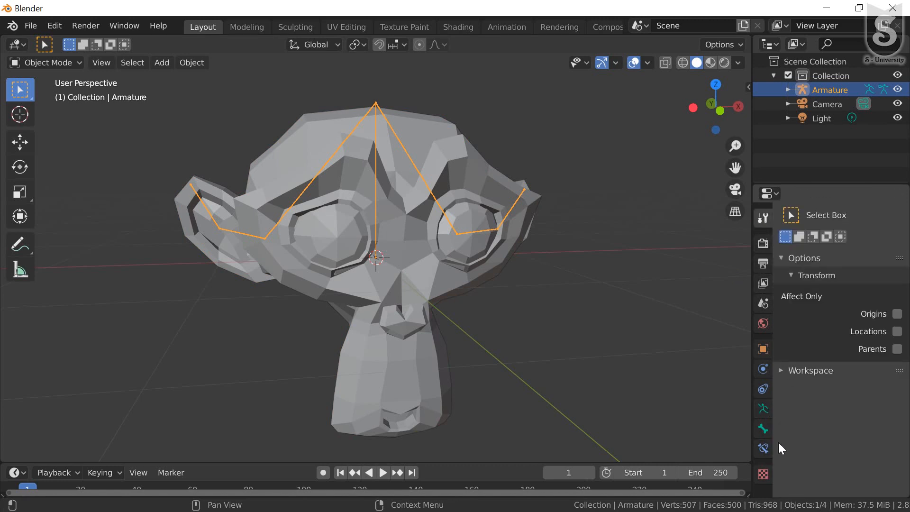
{"action": "left_click", "coordinate": [763, 409]}
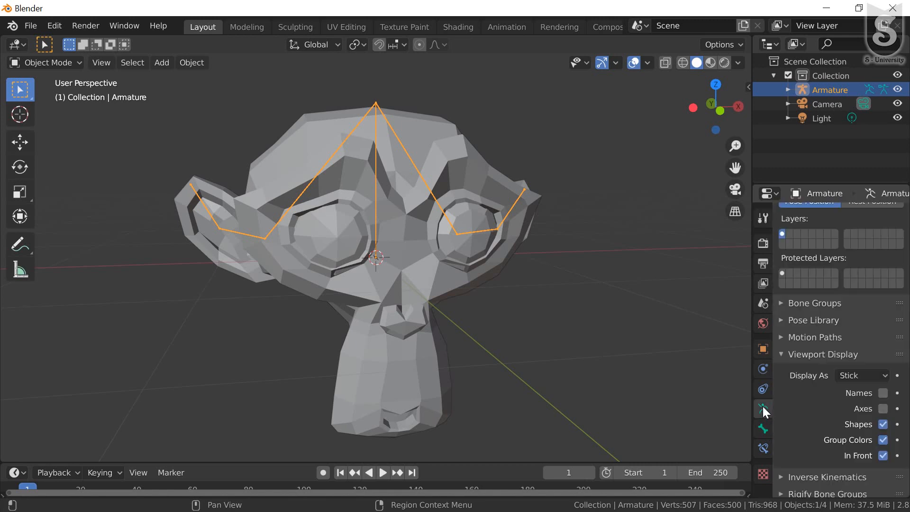
{"action": "scroll", "coordinate": [838, 342], "scroll_direction": "up", "scroll_amount": 3}
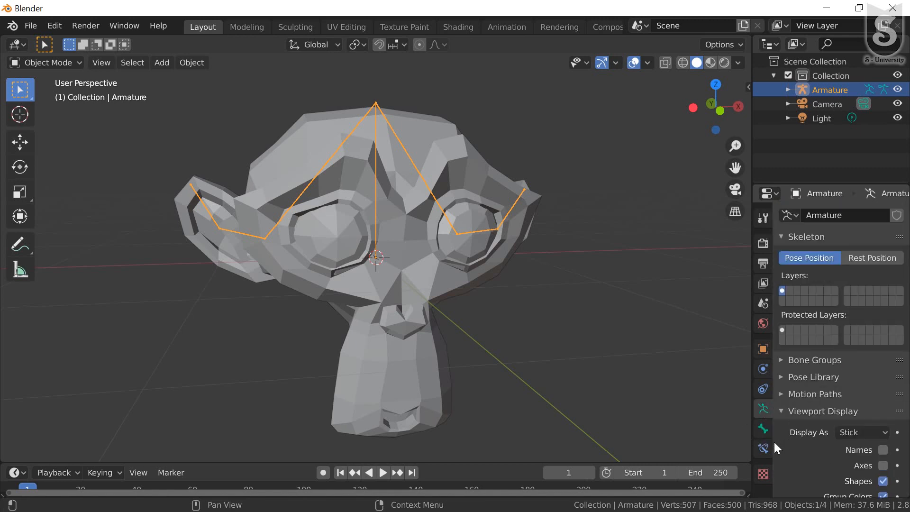
- Select the Suzanne mesh, look through its vertex groups and make Left Ear the active group
{"action": "left_click", "coordinate": [430, 295]}
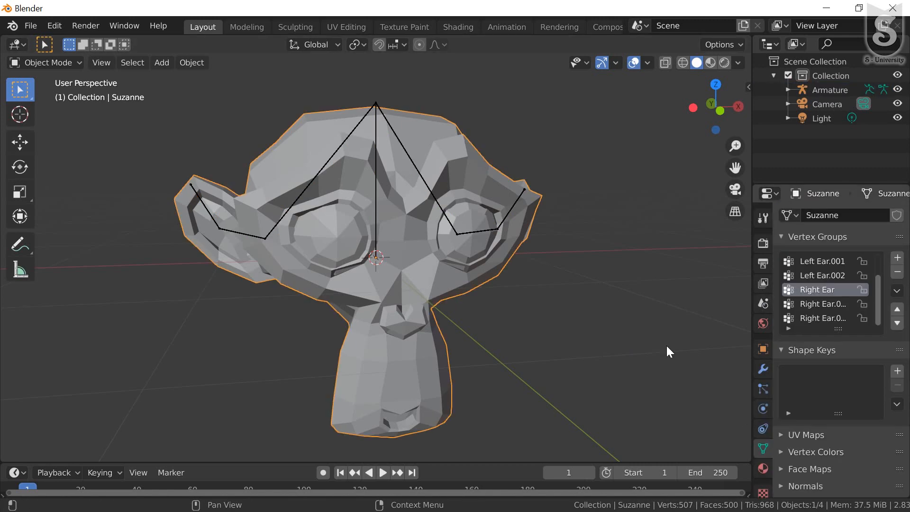
{"action": "middle_click_drag", "start_coordinate": [494, 293], "coordinate": [430, 295]}
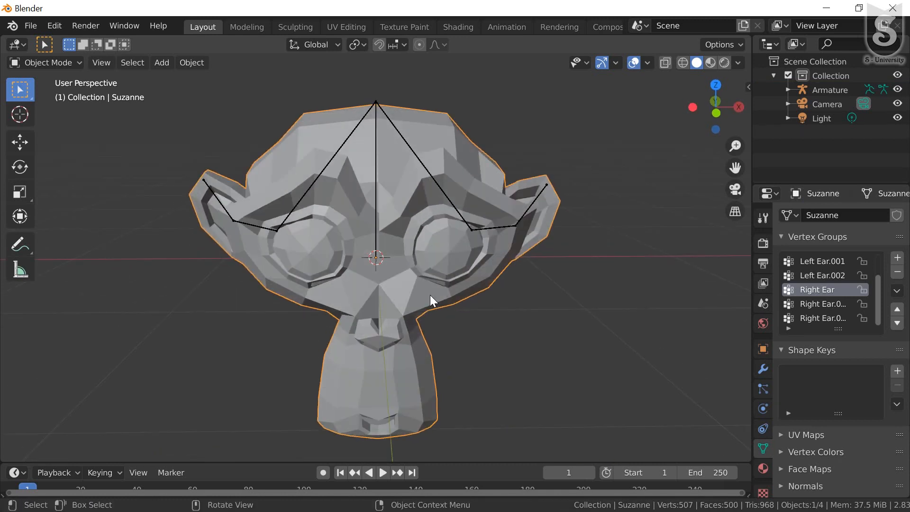
{"action": "scroll", "coordinate": [430, 295], "scroll_direction": "down", "scroll_amount": 1}
{"action": "scroll", "coordinate": [835, 270], "scroll_direction": "up", "scroll_amount": 1}
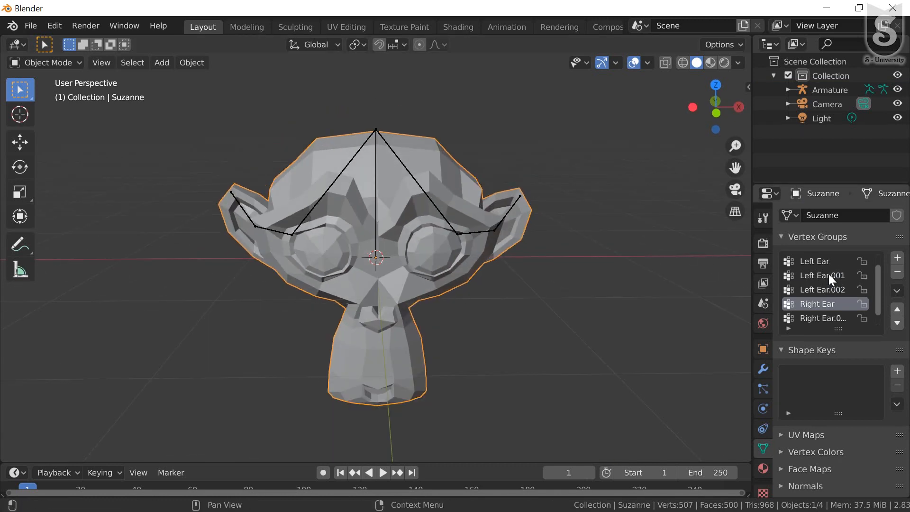
{"action": "scroll", "coordinate": [829, 274], "scroll_direction": "up", "scroll_amount": 1}
{"action": "scroll", "coordinate": [829, 274], "scroll_direction": "down", "scroll_amount": 2}
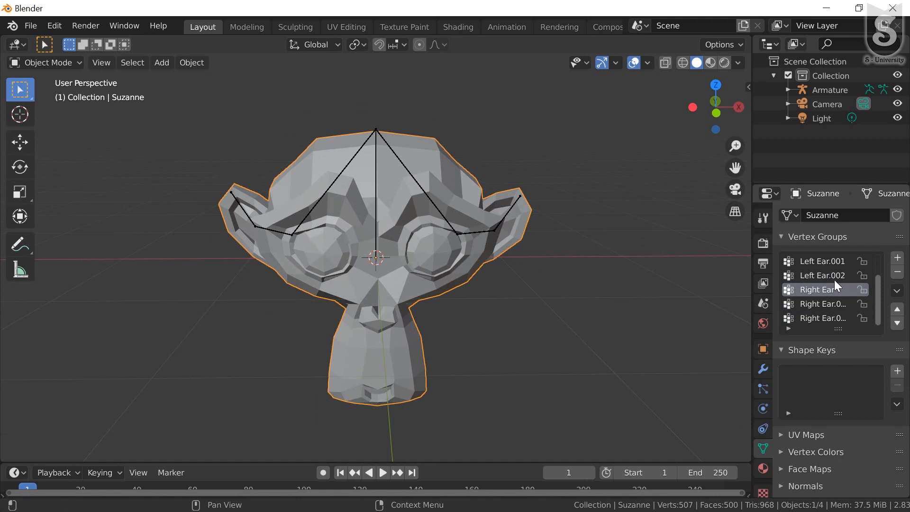
{"action": "scroll", "coordinate": [823, 318], "scroll_direction": "up", "scroll_amount": 2}
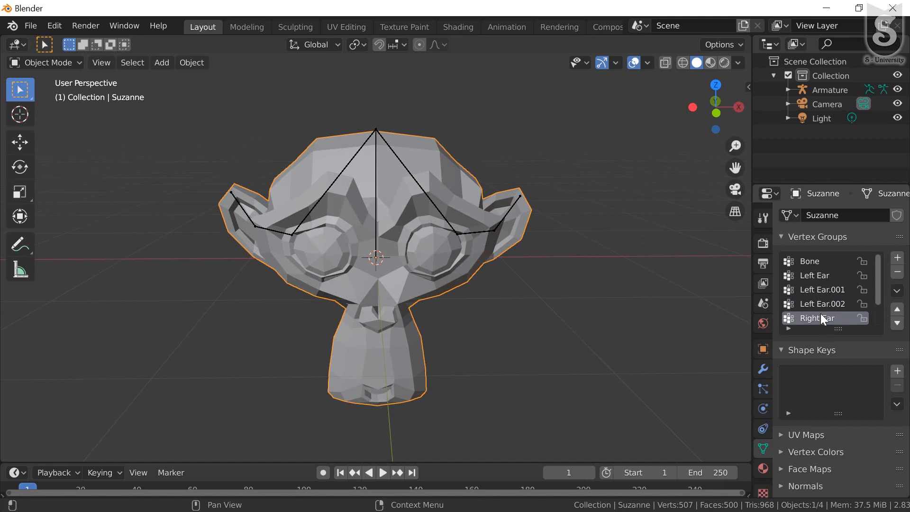
{"action": "left_click", "coordinate": [826, 274]}
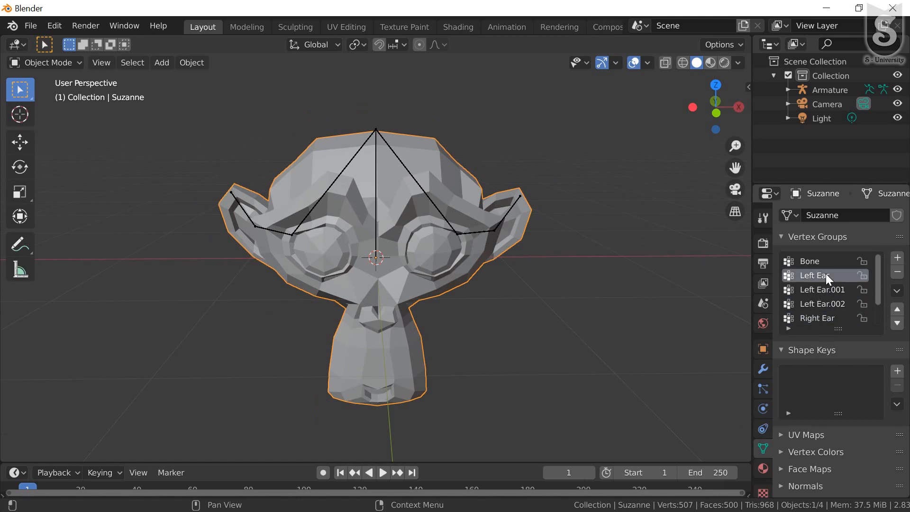
{"action": "left_click", "coordinate": [827, 300]}
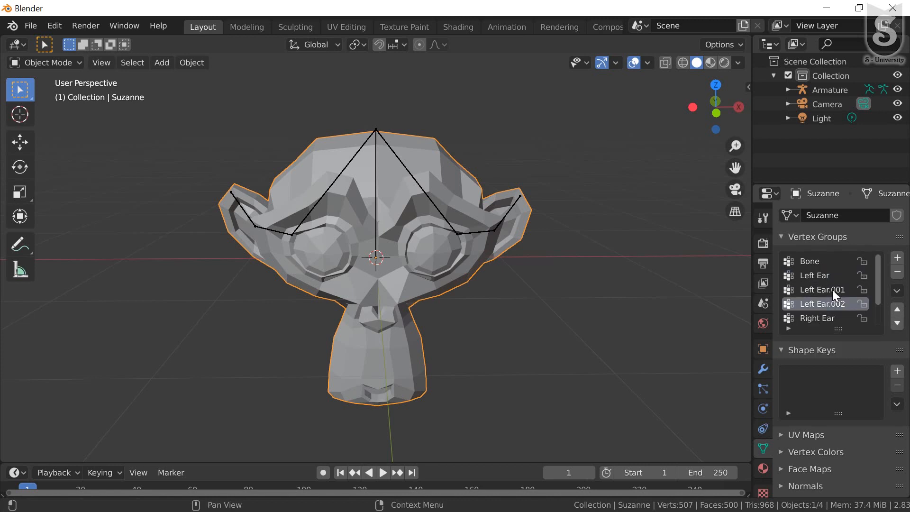
{"action": "left_click", "coordinate": [834, 275]}
{"action": "right_click", "coordinate": [834, 274]}
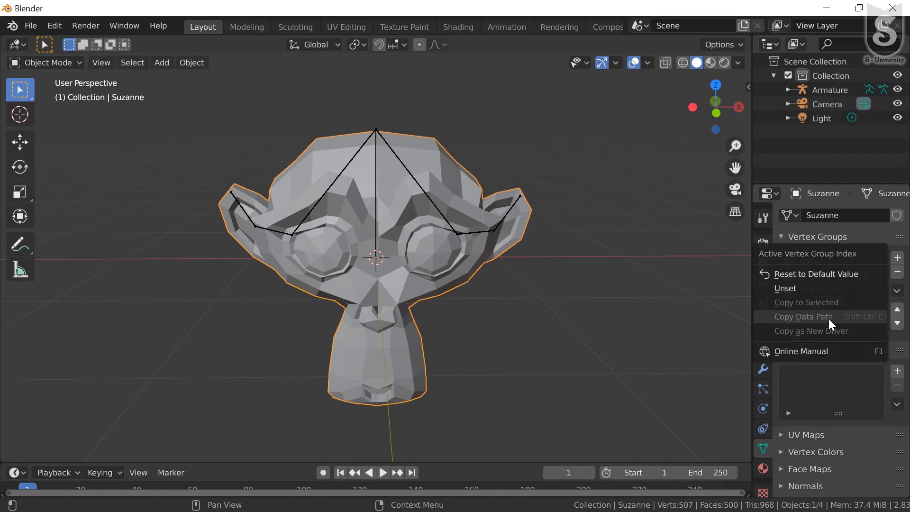
{"action": "left_click", "coordinate": [836, 363]}
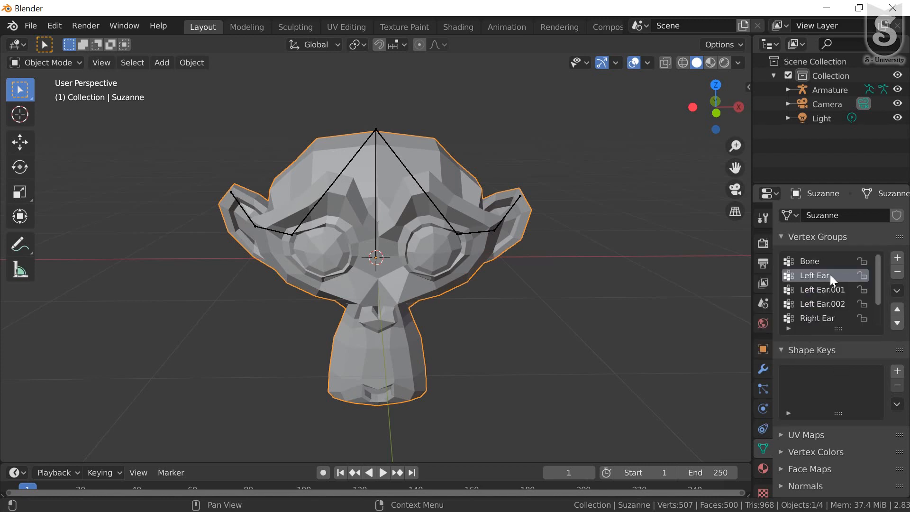
- Try deleting all vertex groups of the Suzanne mesh and undo the deletion
{"action": "left_click", "coordinate": [897, 292]}
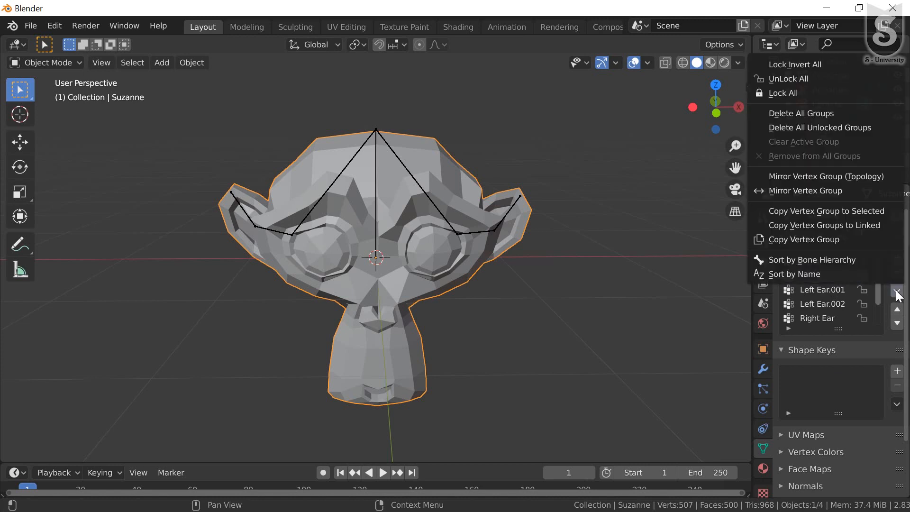
{"action": "left_click", "coordinate": [798, 116]}
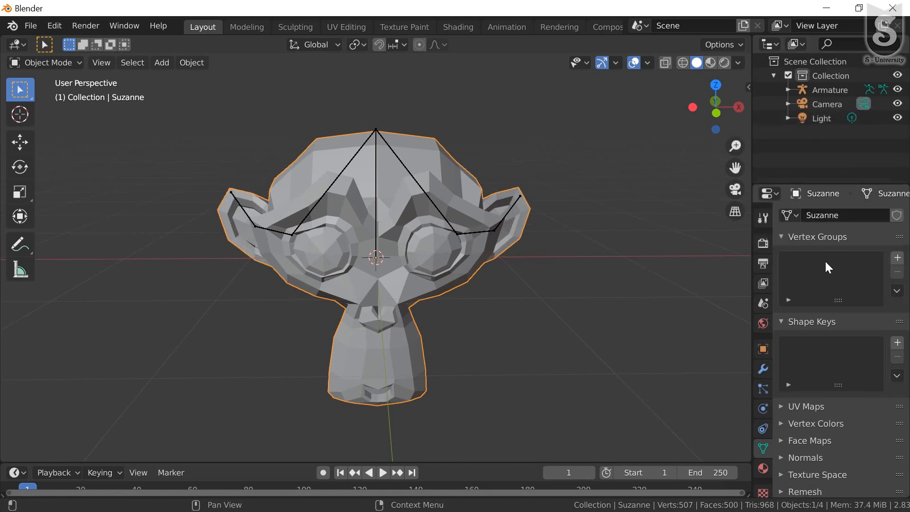
{"action": "key", "text": "ctrl+z"}
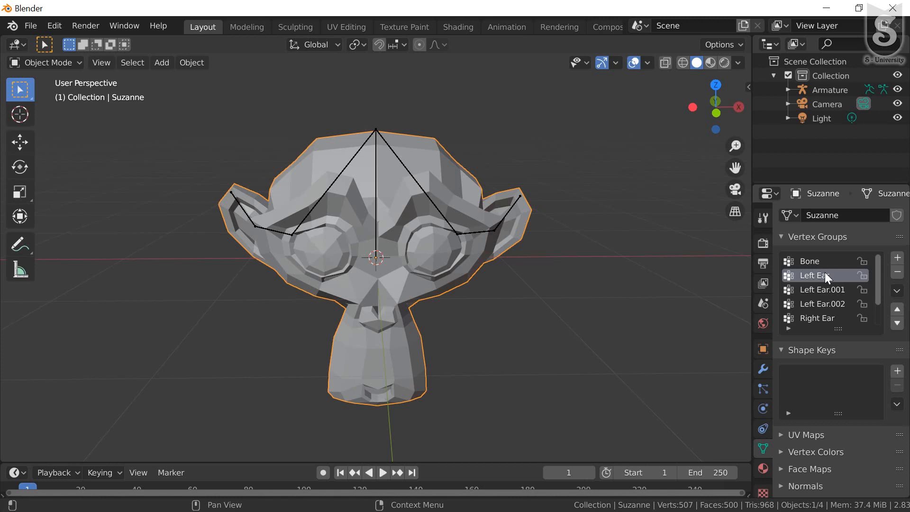
- Remove the Left Ear, Left Ear.001 and Left Ear.002 vertex groups from the Suzanne mesh
{"action": "right_click", "coordinate": [824, 279]}
{"action": "left_click", "coordinate": [897, 291]}
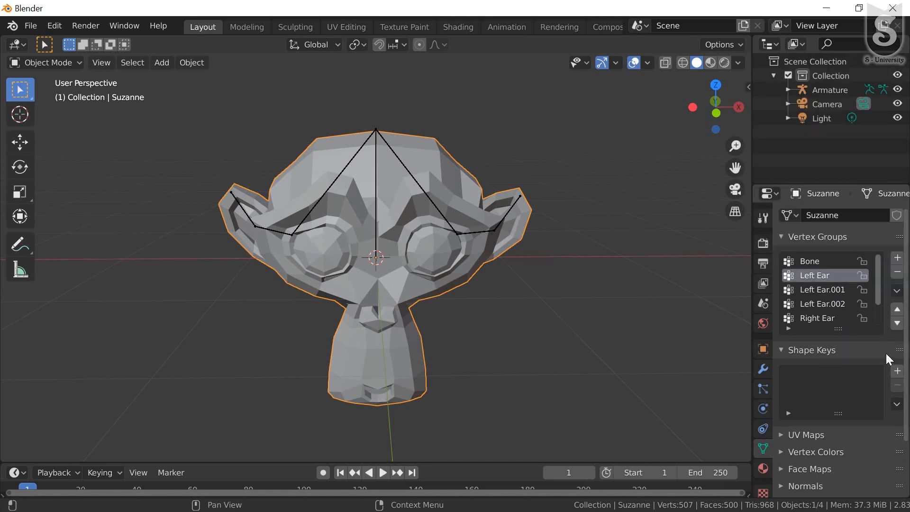
{"action": "left_click", "coordinate": [897, 274]}
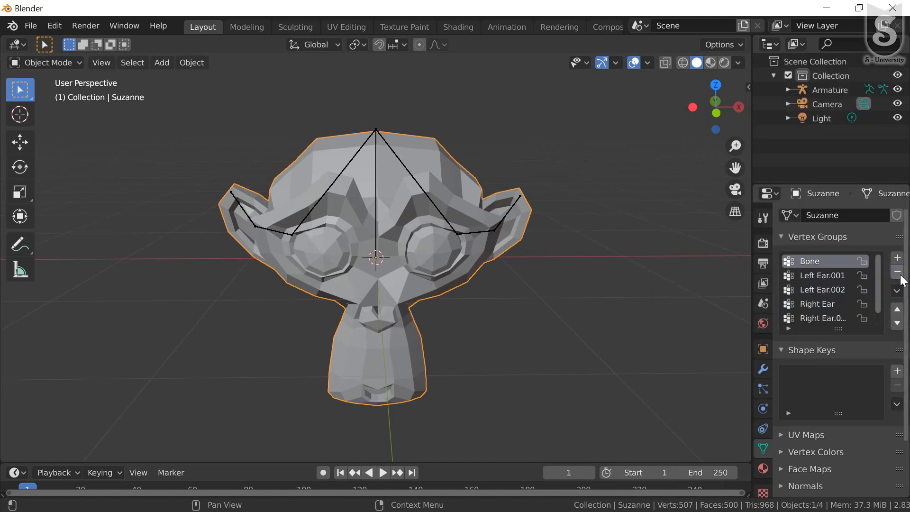
{"action": "left_click", "coordinate": [842, 276]}
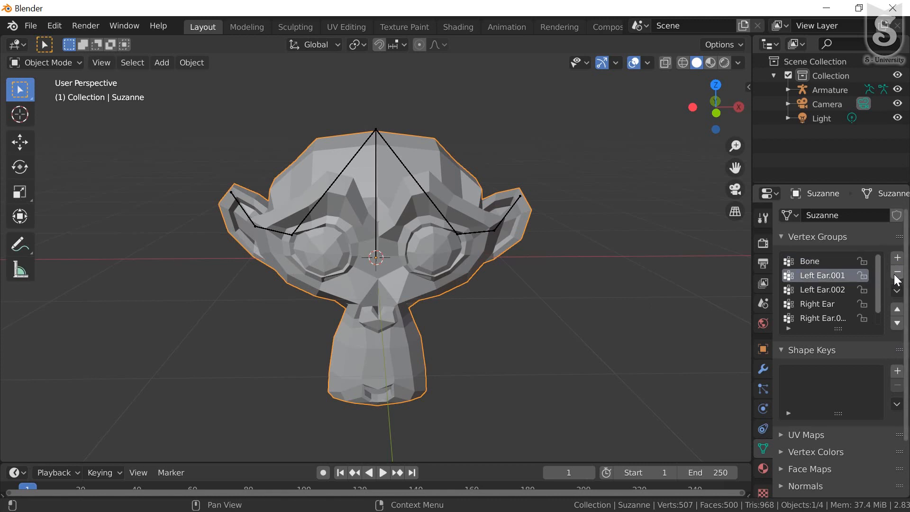
{"action": "left_click", "coordinate": [897, 273]}
{"action": "left_click", "coordinate": [828, 276]}
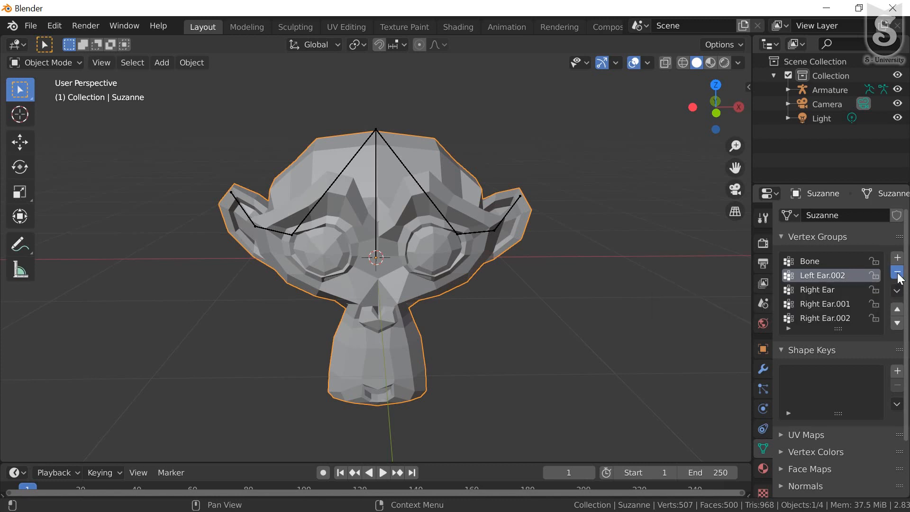
{"action": "left_click", "coordinate": [897, 274]}
- Try copying the Right Ear vertex group to the selected objects, and duplicate it within the mesh using Copy Vertex Group
{"action": "left_click", "coordinate": [839, 277]}
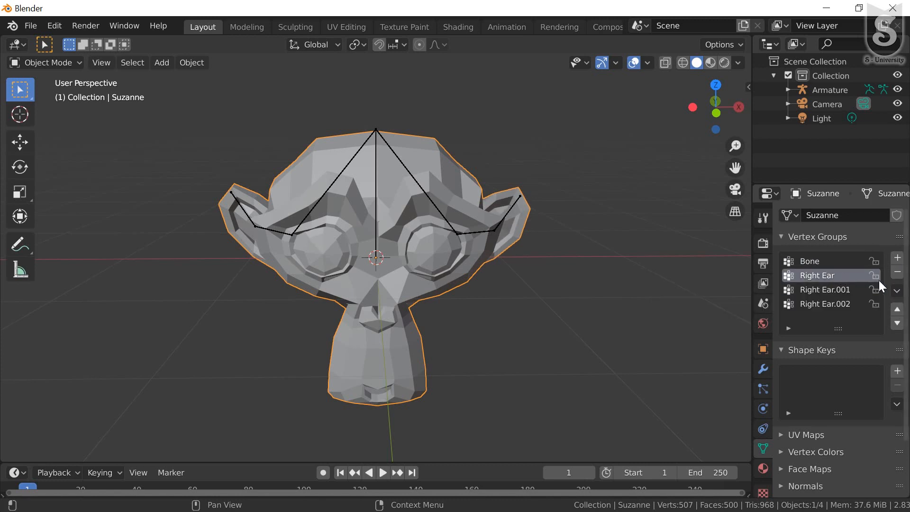
{"action": "left_click", "coordinate": [897, 291]}
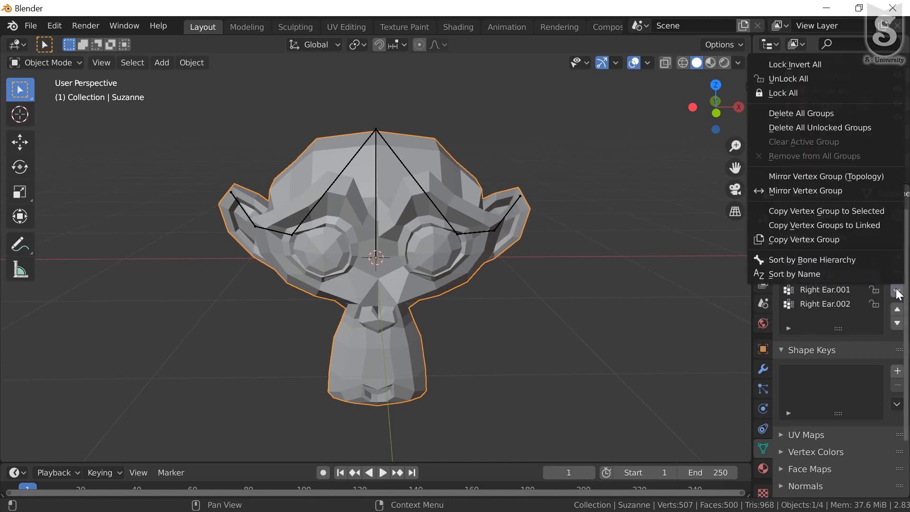
{"action": "left_click", "coordinate": [859, 211]}
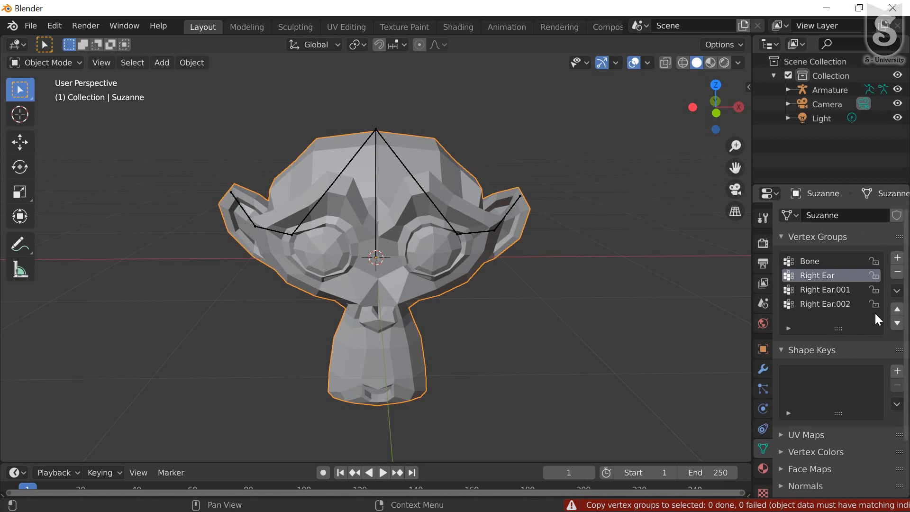
{"action": "left_click", "coordinate": [897, 291]}
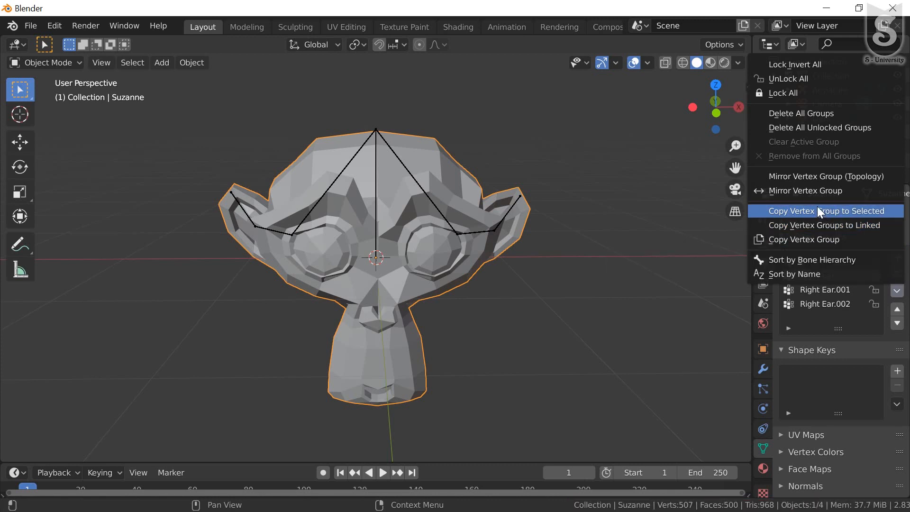
{"action": "left_click", "coordinate": [813, 242]}
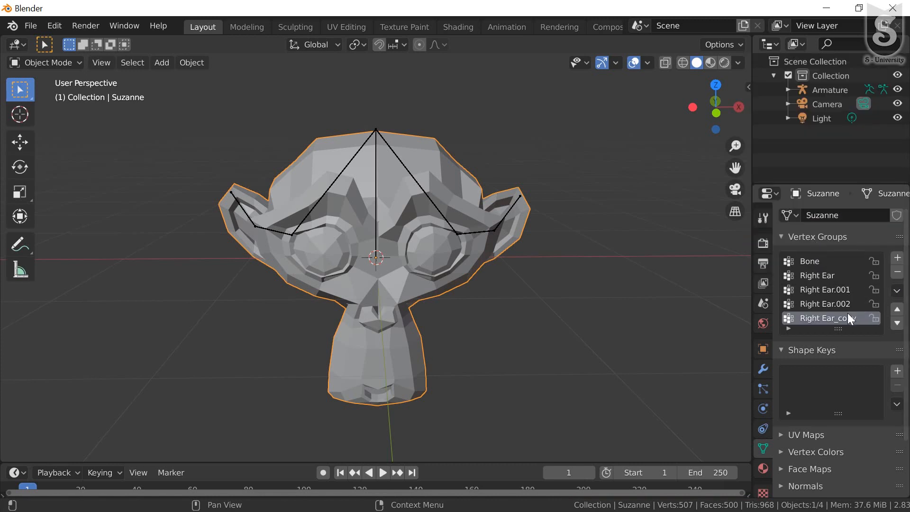
- Duplicate the Right Ear.001 and Right Ear.002 vertex groups within the Suzanne mesh using Copy Vertex Group
{"action": "left_click", "coordinate": [832, 290]}
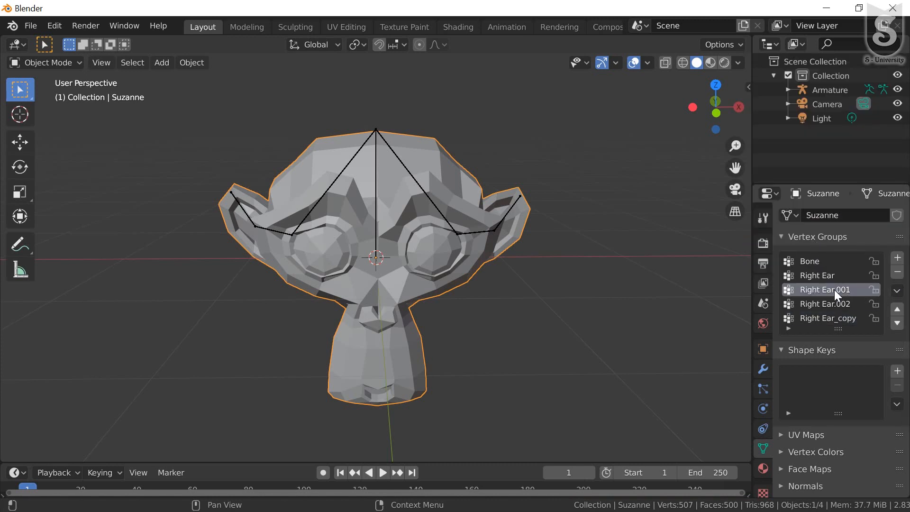
{"action": "left_click", "coordinate": [897, 294]}
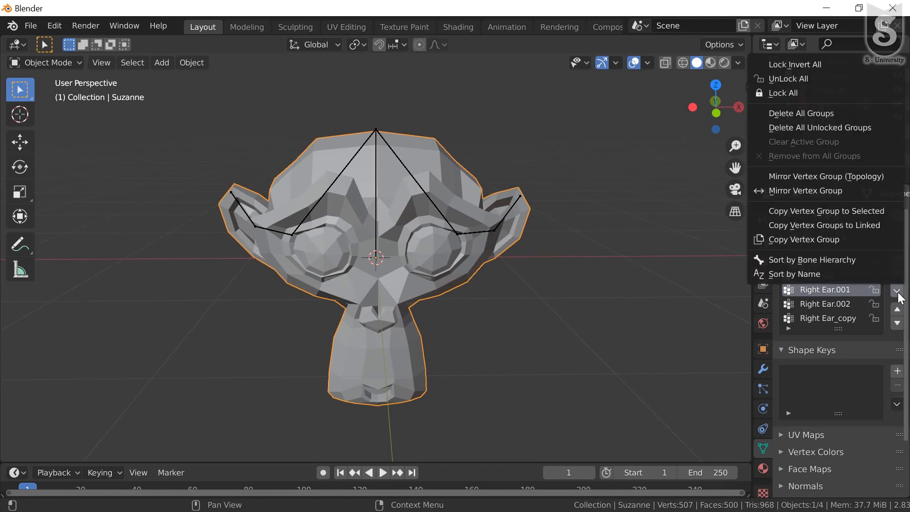
{"action": "left_click", "coordinate": [824, 240]}
{"action": "left_click", "coordinate": [826, 305]}
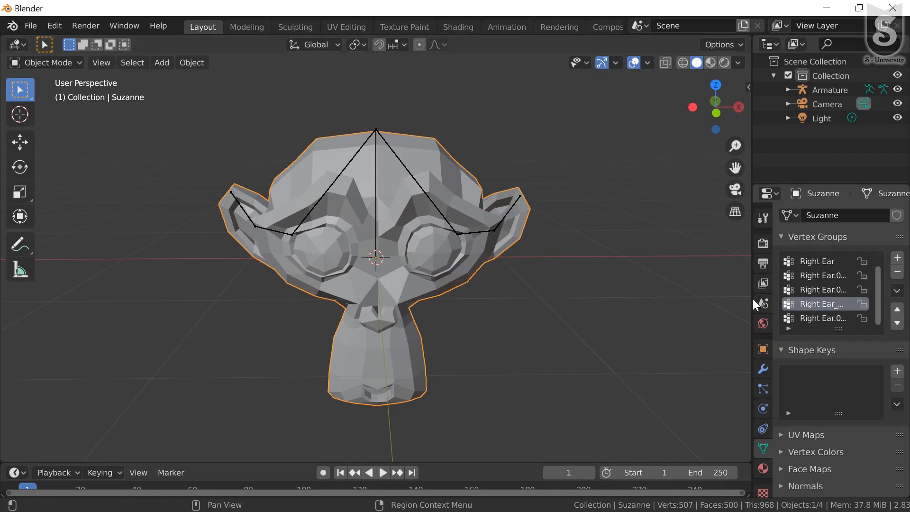
{"action": "left_click_drag", "start_coordinate": [752, 296], "coordinate": [704, 298]}
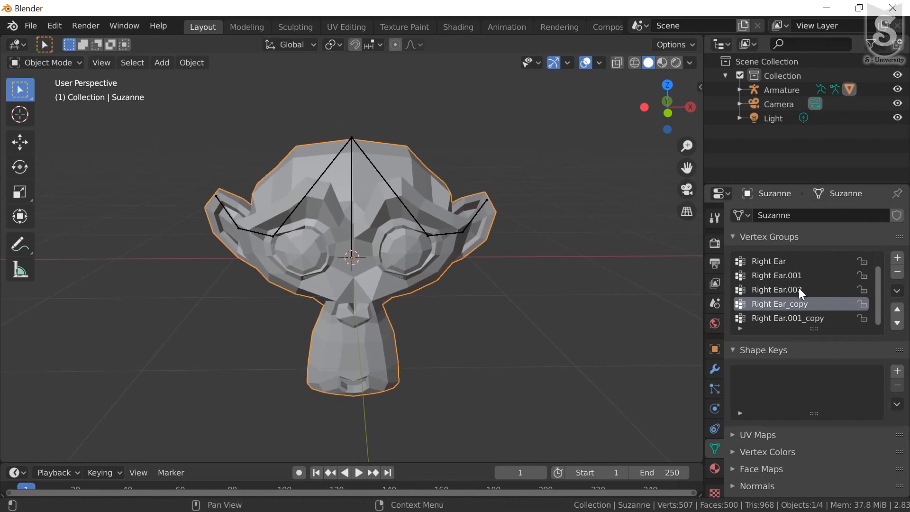
{"action": "left_click", "coordinate": [798, 290]}
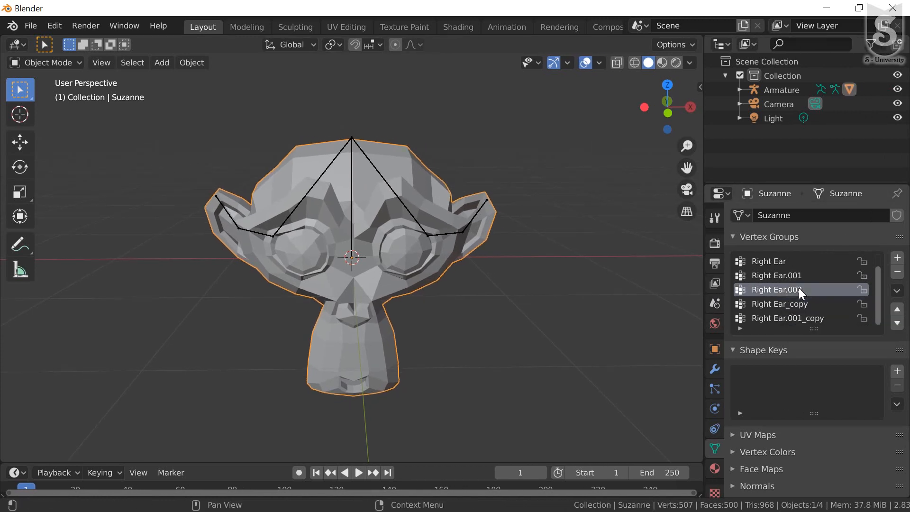
{"action": "left_click", "coordinate": [897, 291]}
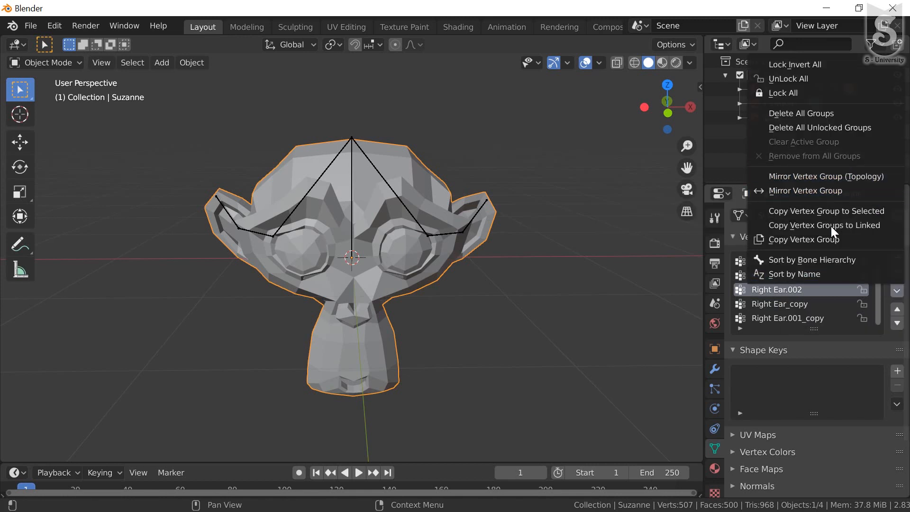
{"action": "left_click", "coordinate": [804, 241]}
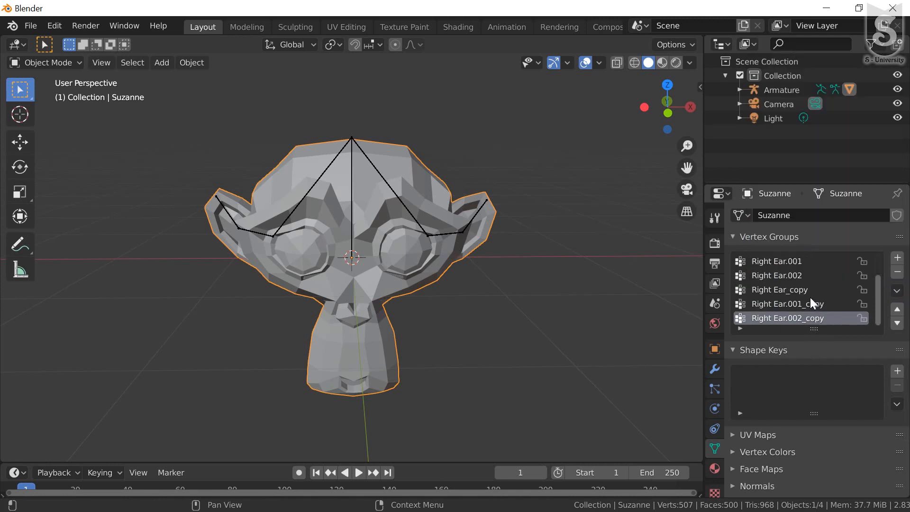
- Mirror the copied vertex groups Right Ear_copy, Right Ear.001_copy and Right Ear.002_copy using Mirror Vertex Group
{"action": "left_click", "coordinate": [799, 289]}
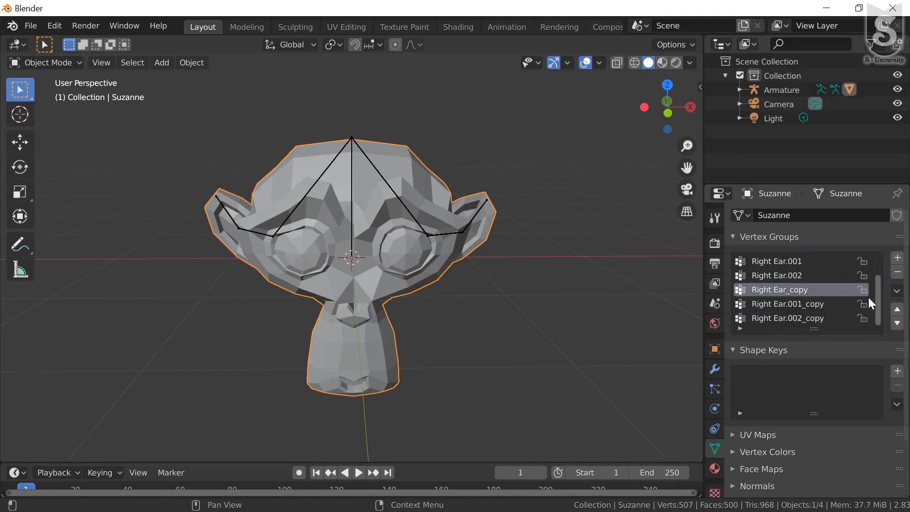
{"action": "left_click", "coordinate": [898, 292]}
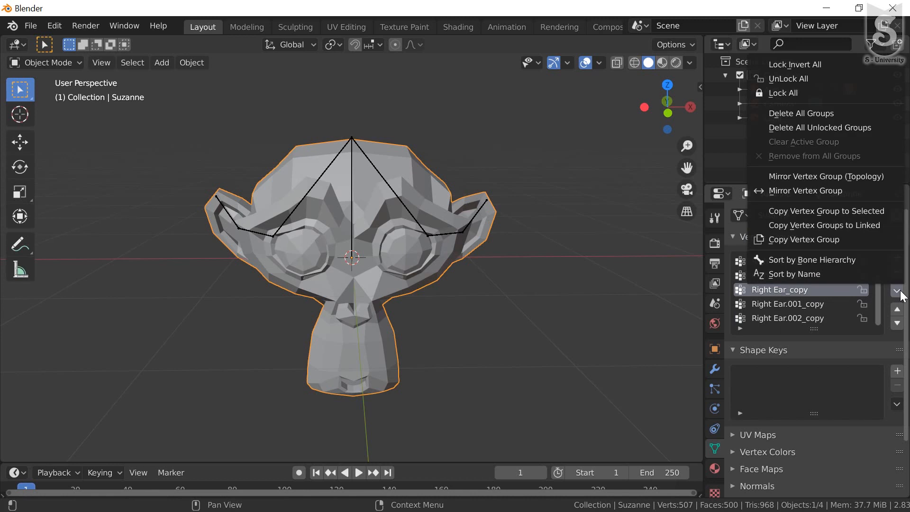
{"action": "left_click", "coordinate": [828, 189]}
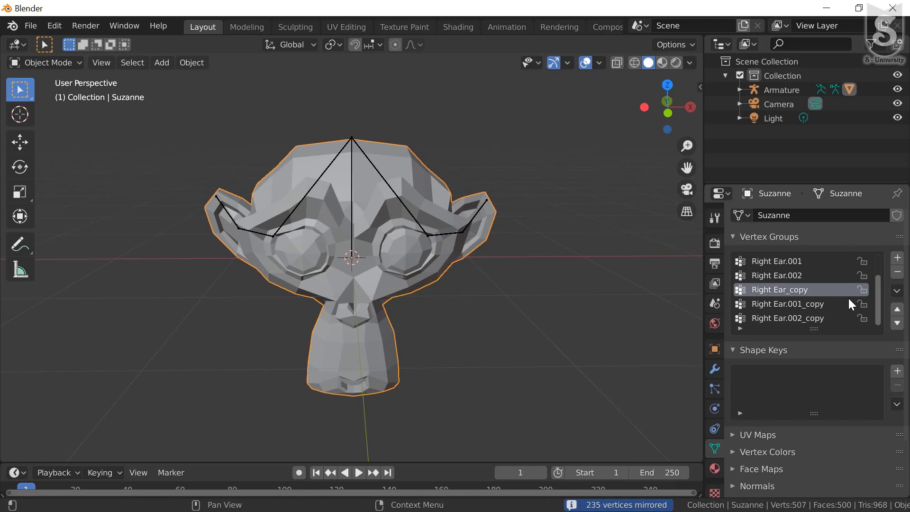
{"action": "left_click", "coordinate": [799, 303]}
{"action": "left_click", "coordinate": [897, 291]}
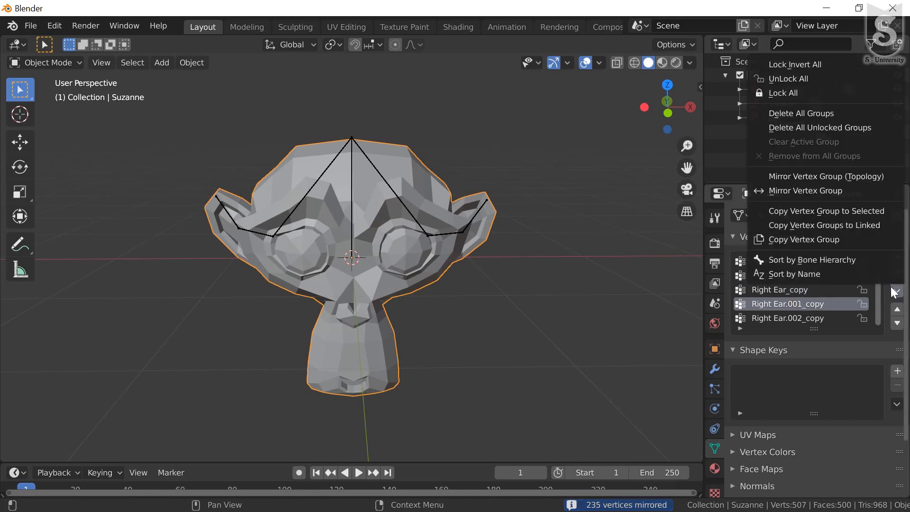
{"action": "left_click", "coordinate": [828, 190]}
{"action": "left_click", "coordinate": [799, 318]}
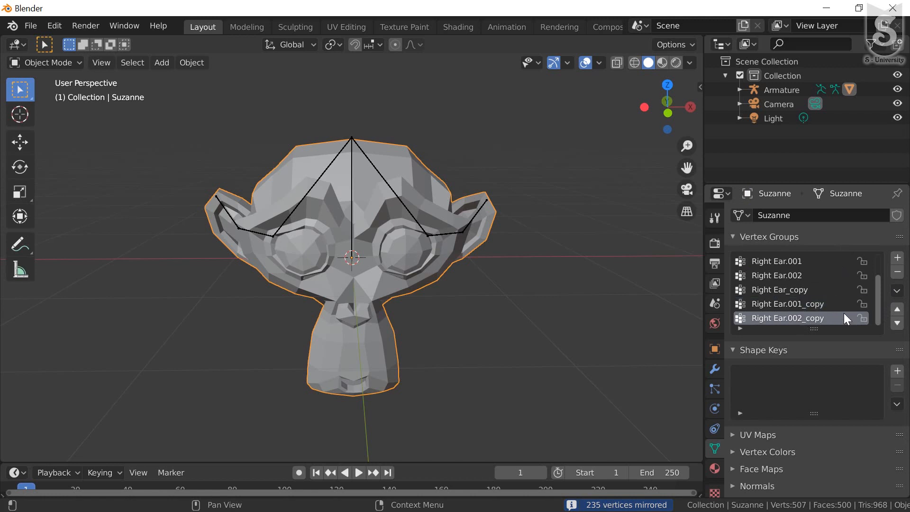
{"action": "left_click", "coordinate": [900, 292]}
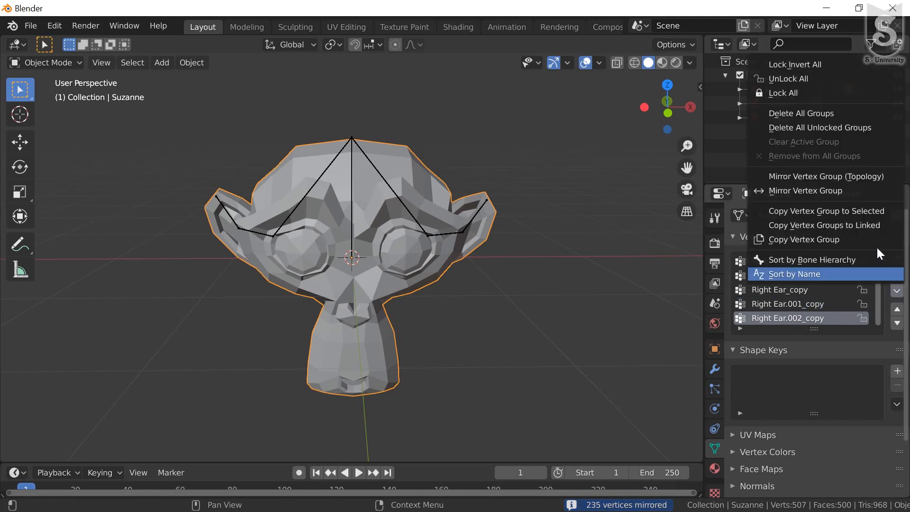
{"action": "left_click", "coordinate": [832, 189]}
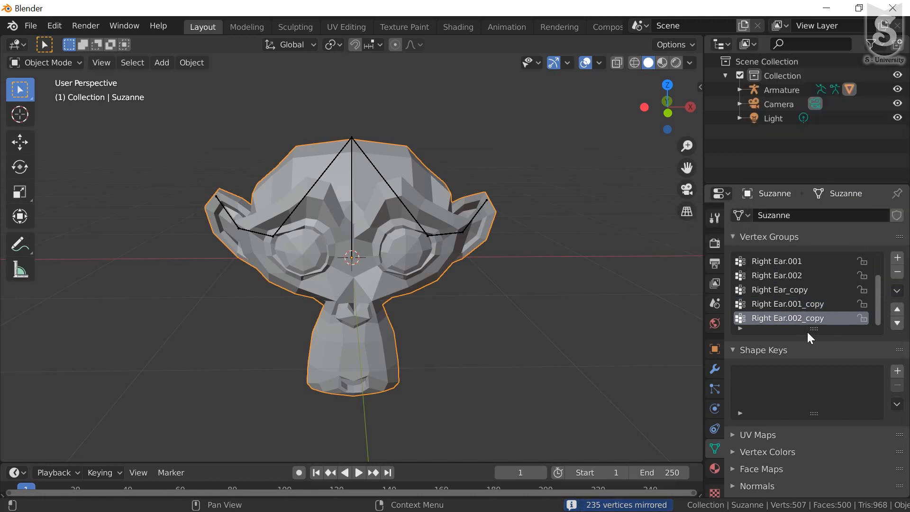
- Rename the Right Ear_copy vertex group to Left Ear
{"action": "left_click", "coordinate": [781, 289]}
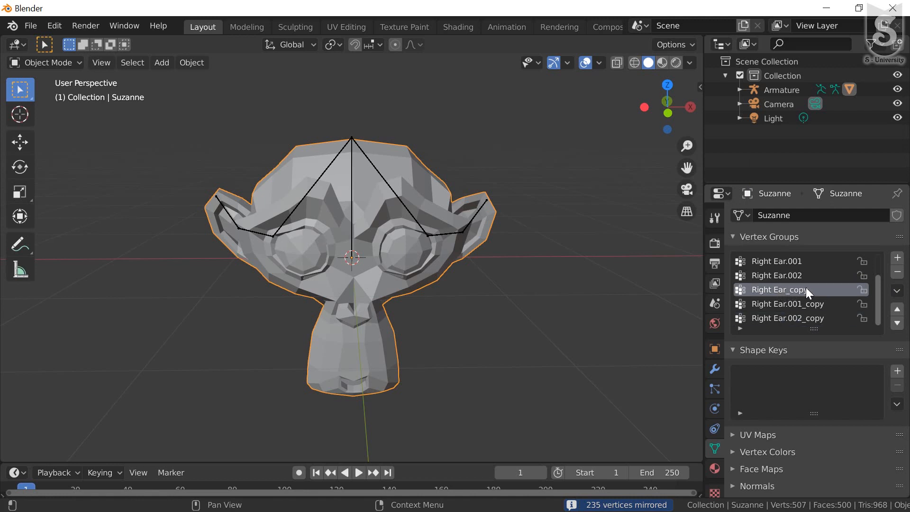
{"action": "double_click", "coordinate": [810, 289]}
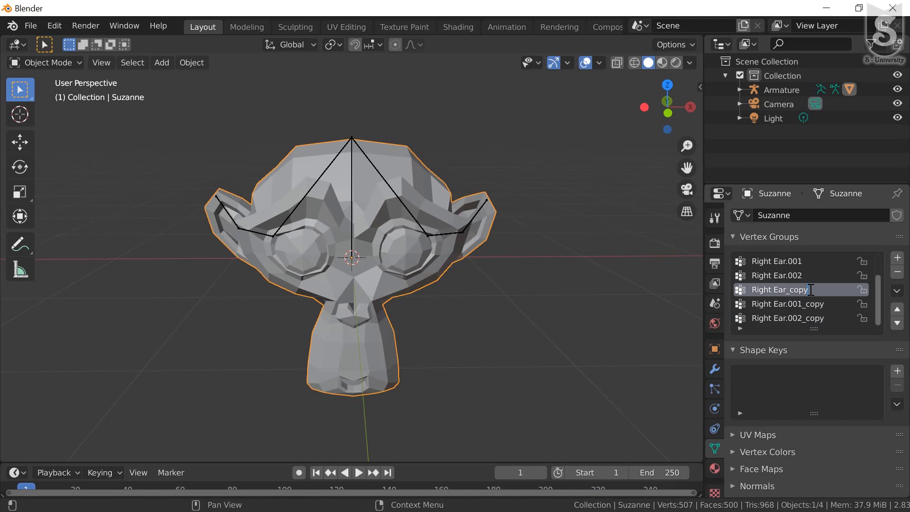
{"action": "key", "text": "BackSpace"}
{"action": "key", "text": "BackSpace"}
{"action": "key", "text": "BackSpace"}
{"action": "key", "text": "BackSpace"}
{"action": "key", "text": "BackSpace"}
{"action": "key", "text": "BackSpace"}
{"action": "key", "text": "BackSpace"}
{"action": "key", "text": "BackSpace"}
{"action": "key", "text": "BackSpace"}
{"action": "key", "text": "BackSpace"}
{"action": "key", "text": "BackSpace"}
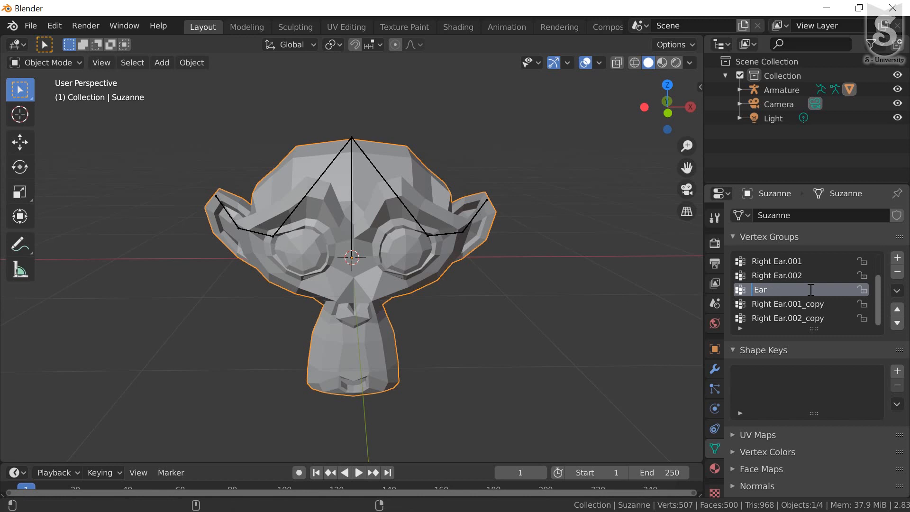
{"action": "type", "text": "Left"}
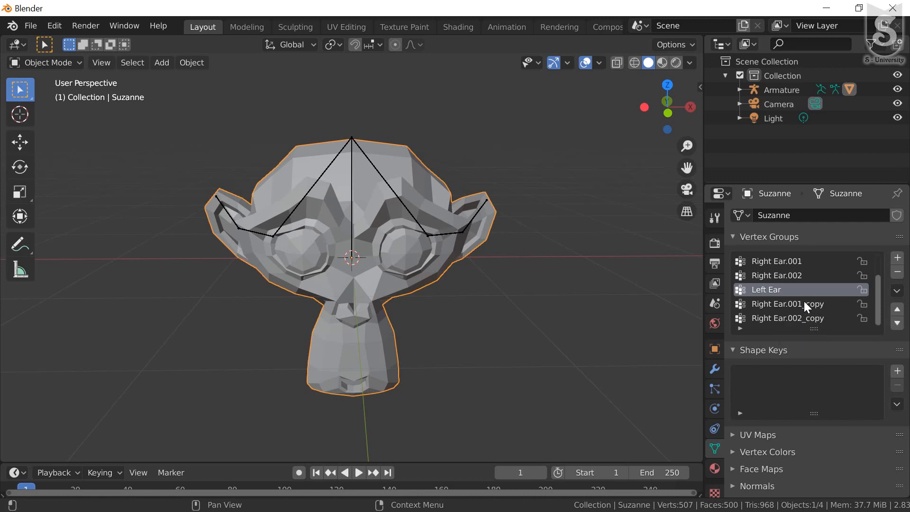
- Rename the Right Ear.001_copy vertex group to Left Ear.001
{"action": "left_click", "coordinate": [815, 305]}
{"action": "double_click", "coordinate": [815, 306]}
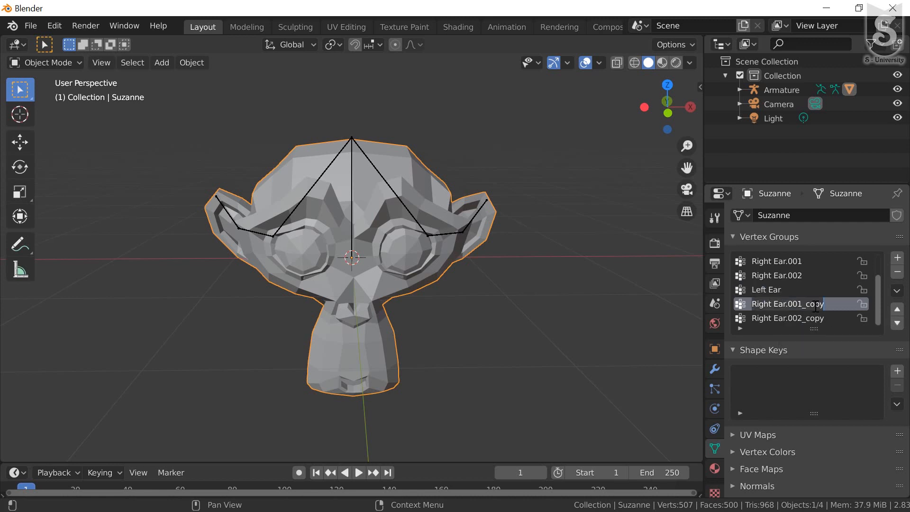
{"action": "left_click", "coordinate": [829, 303]}
{"action": "key", "text": "BackSpace"}
{"action": "key", "text": "BackSpace"}
{"action": "key", "text": "BackSpace"}
{"action": "key", "text": "BackSpace"}
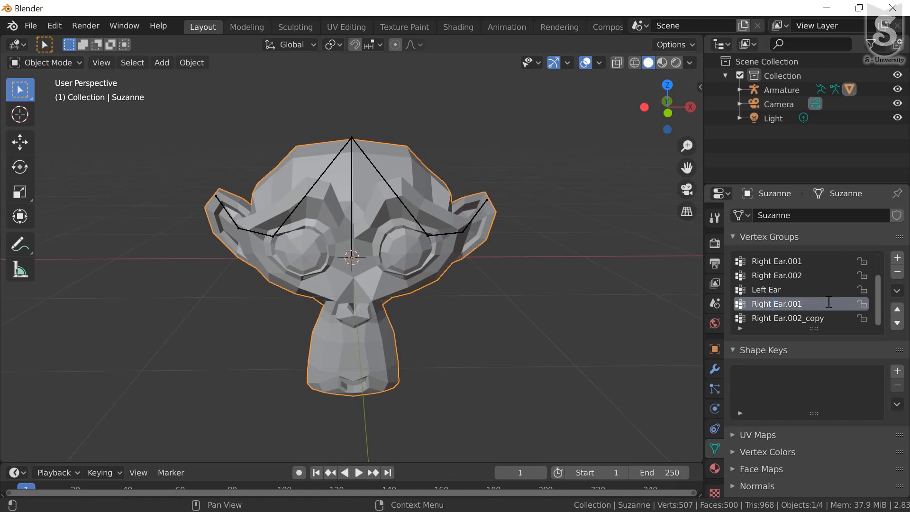
{"action": "key", "text": "BackSpace"}
{"action": "key", "text": "BackSpace"}
{"action": "key", "text": "BackSpace"}
{"action": "key", "text": "BackSpace"}
{"action": "key", "text": "BackSpace"}
{"action": "type", "text": "Left"}
- Rename the Right Ear.002_copy vertex group to Left Ear.002
{"action": "left_click", "coordinate": [811, 321]}
{"action": "double_click", "coordinate": [813, 321]}
{"action": "left_click", "coordinate": [836, 317]}
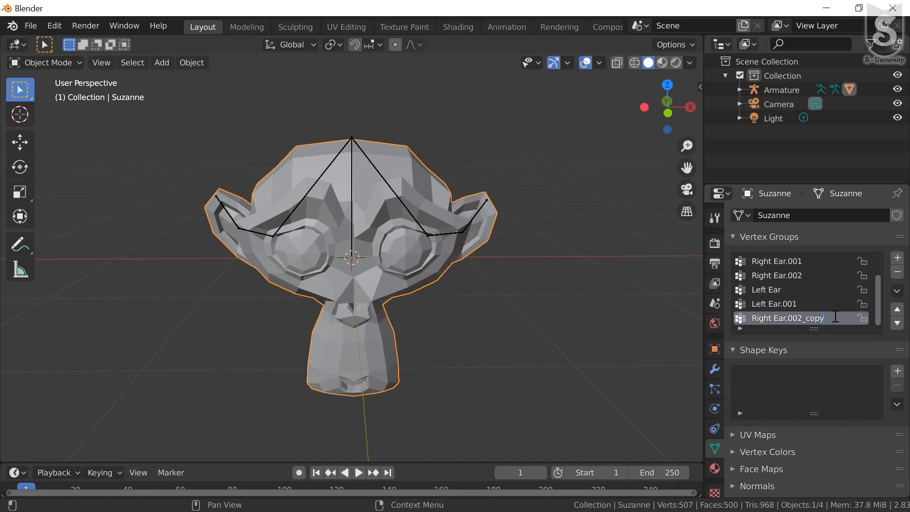
{"action": "key", "text": "BackSpace"}
{"action": "key", "text": "BackSpace"}
{"action": "key", "text": "BackSpace"}
{"action": "key", "text": "BackSpace"}
{"action": "key", "text": "BackSpace"}
{"action": "key", "text": "BackSpace"}
{"action": "key", "text": "BackSpace"}
{"action": "key", "text": "BackSpace"}
{"action": "key", "text": "BackSpace"}
{"action": "key", "text": "BackSpace"}
{"action": "type", "text": "Left"}
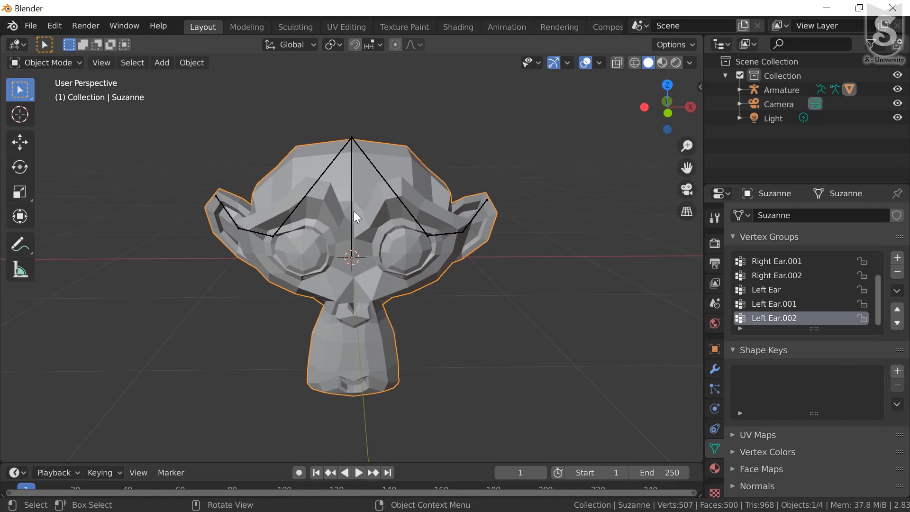
- Switch the armature to Pose Mode and test the Left Ear.002 bone with a trial rotation, cancelling the rotation
{"action": "left_click", "coordinate": [391, 186]}
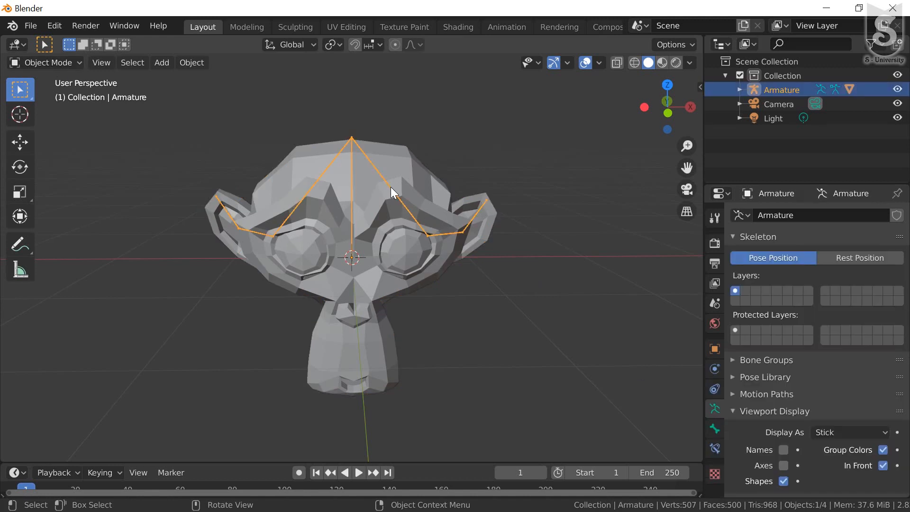
{"action": "left_click", "coordinate": [71, 61]}
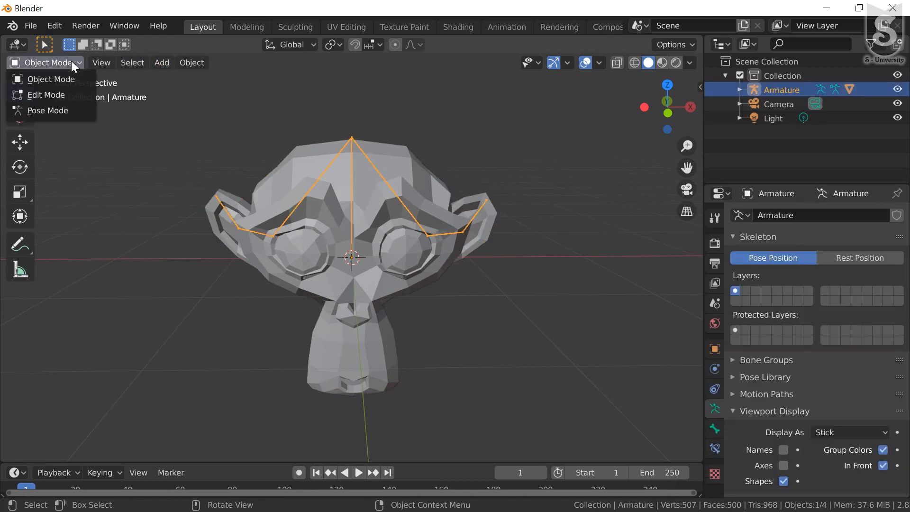
{"action": "left_click", "coordinate": [47, 110]}
{"action": "left_click", "coordinate": [479, 214]}
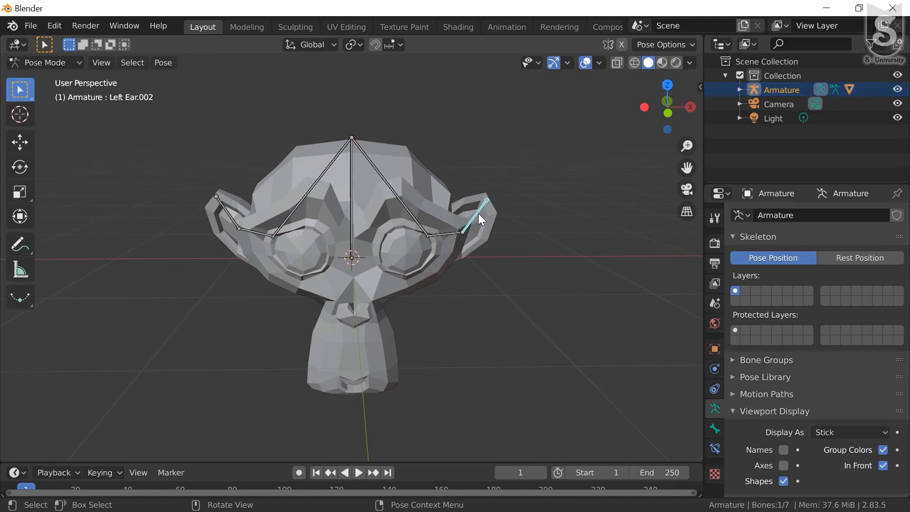
{"action": "key", "text": "r"}
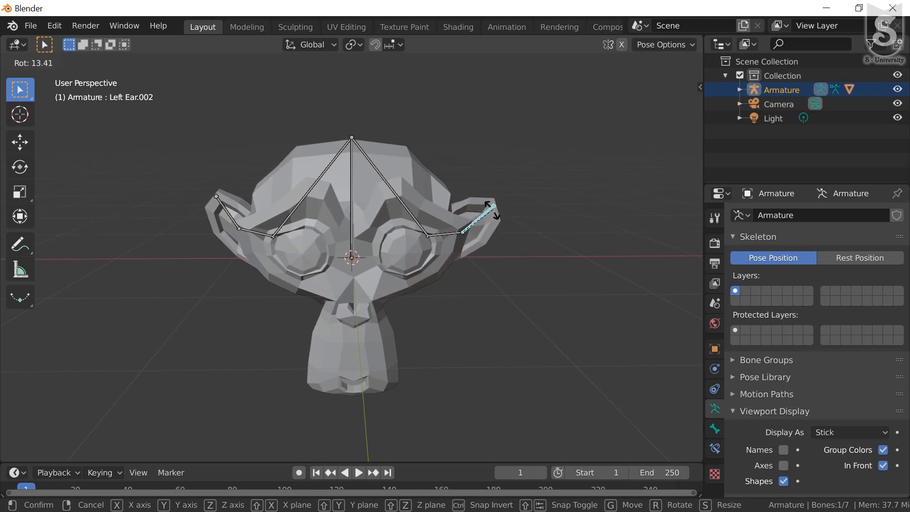
{"action": "left_click", "coordinate": [491, 229]}
- Test how the Left Ear.001 and Left Ear bones deform the ear with trial rotations, cancelling each one
{"action": "left_click", "coordinate": [448, 232]}
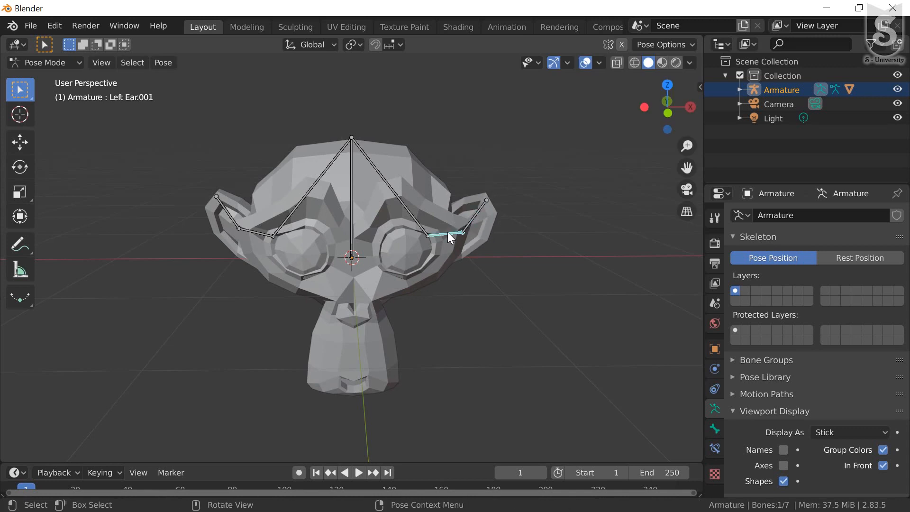
{"action": "key", "text": "r"}
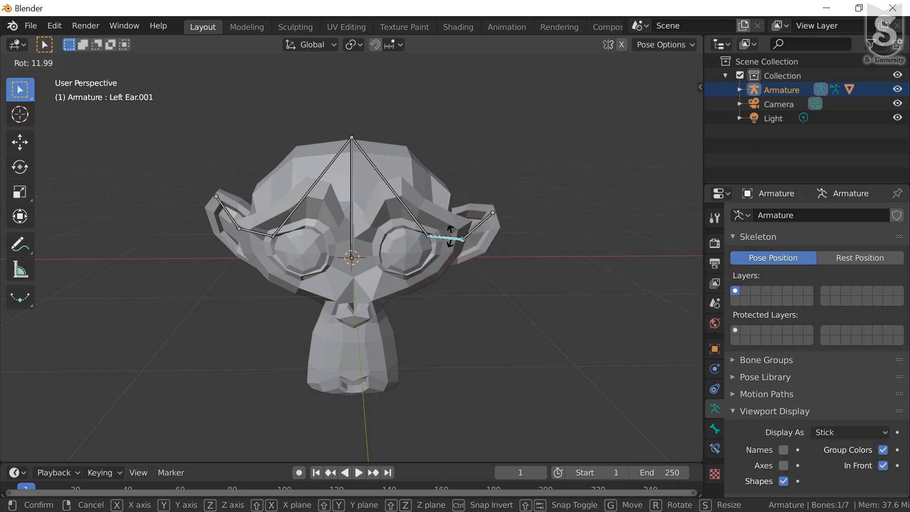
{"action": "left_click", "coordinate": [448, 228]}
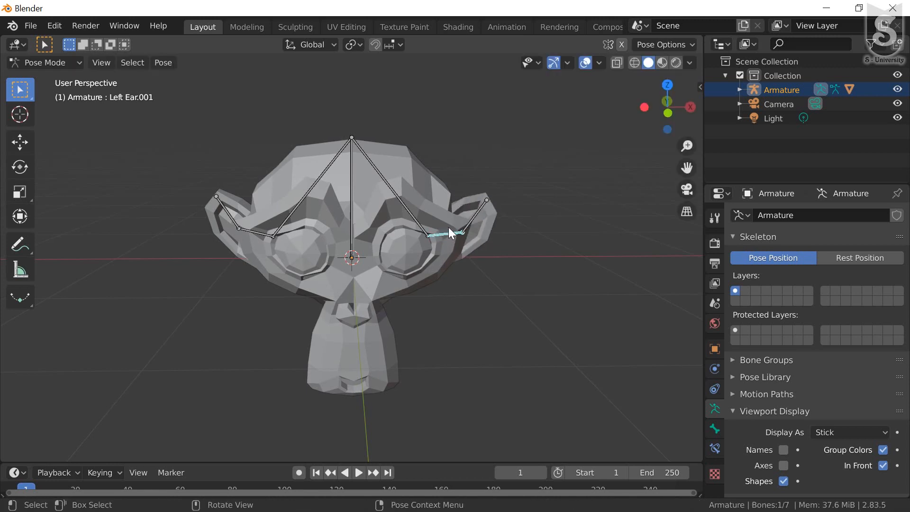
{"action": "left_click", "coordinate": [400, 198]}
{"action": "key", "text": "r"}
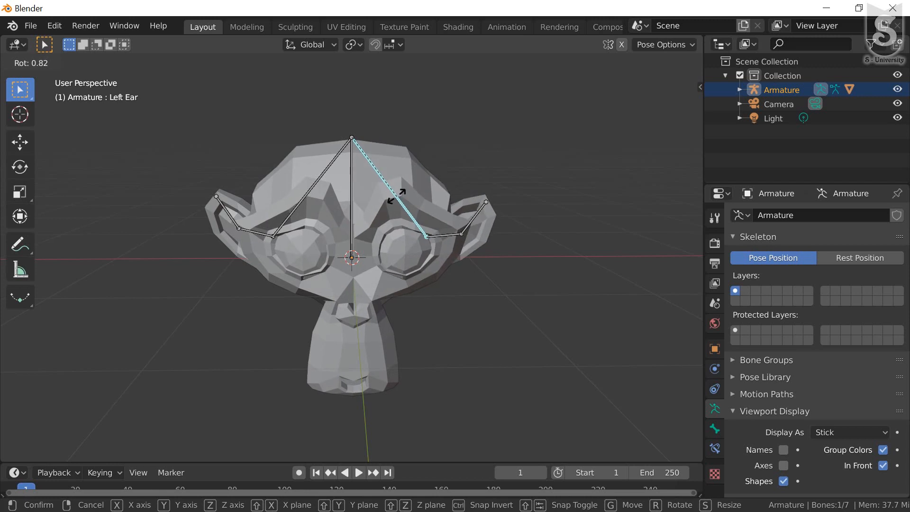
{"action": "left_click", "coordinate": [400, 196]}
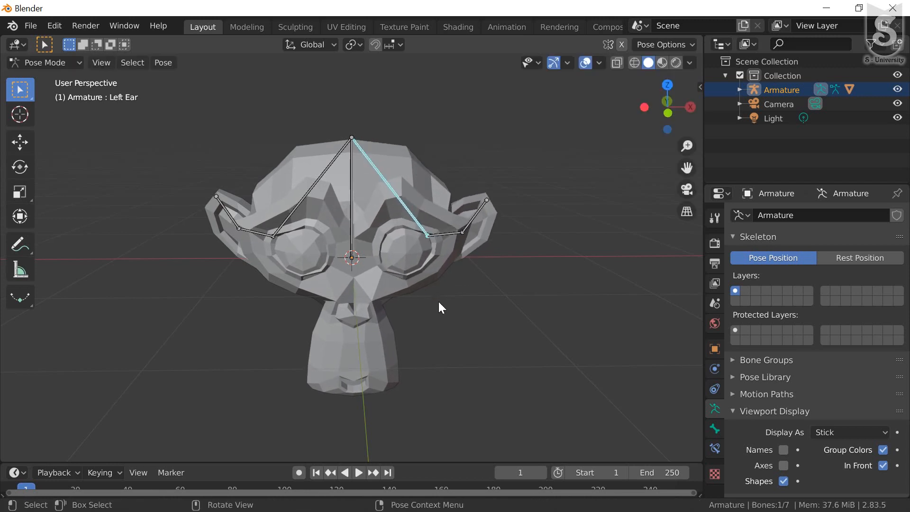